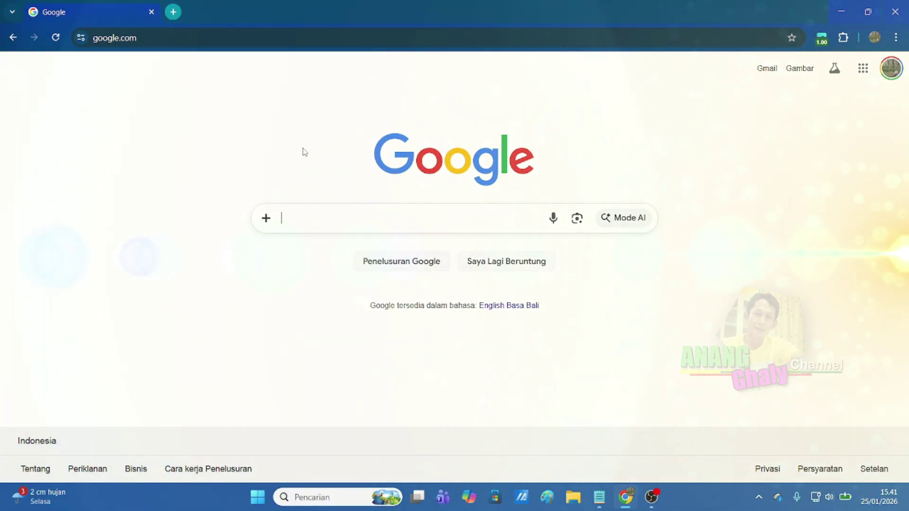
# Go to the ASN Digital site at asndigital.bkn.go.id.
pyautogui.click(295, 42)
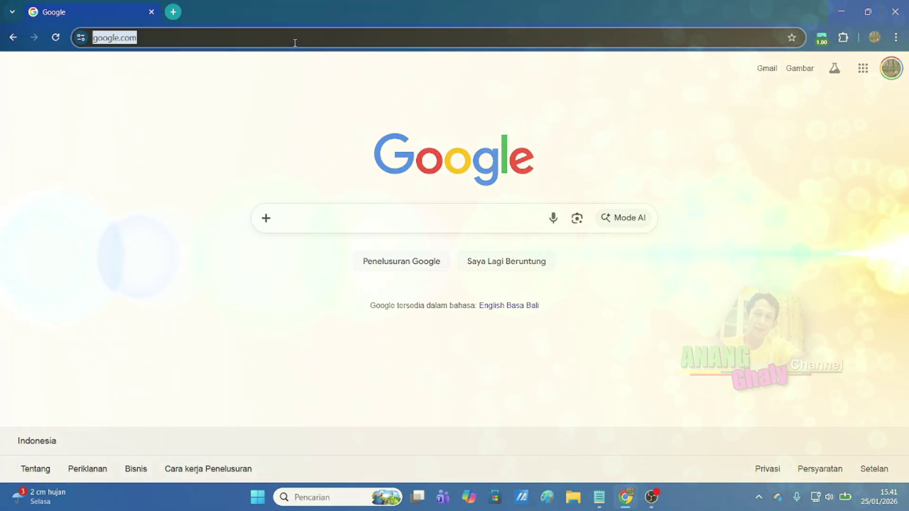
pyautogui.write('a')
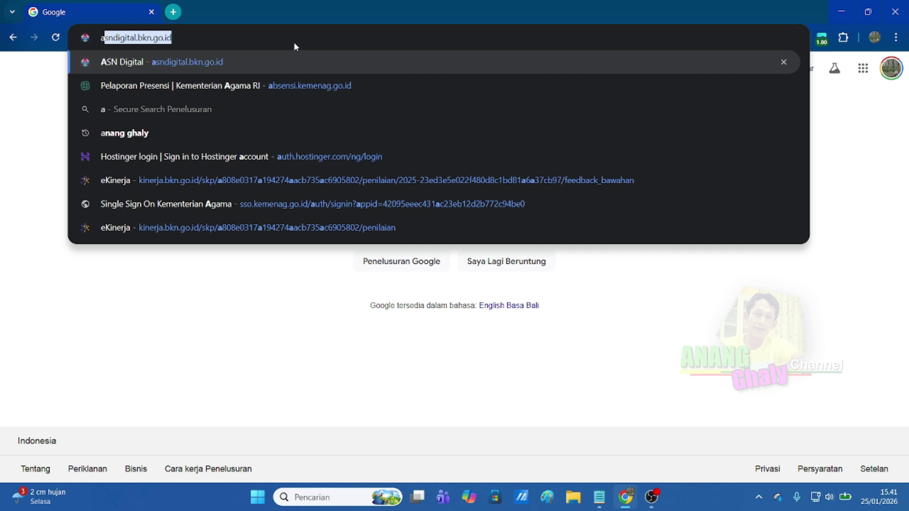
pyautogui.press('Return')
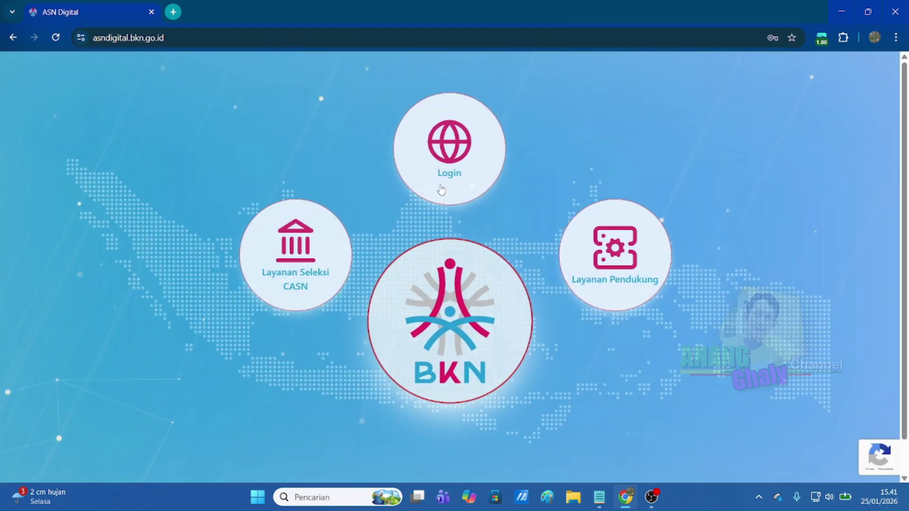
# Sign in through SSO and open Kinerja under Layanan Individu ASN.
pyautogui.click(438, 232)
pyautogui.click(523, 343)
pyautogui.click(434, 315)
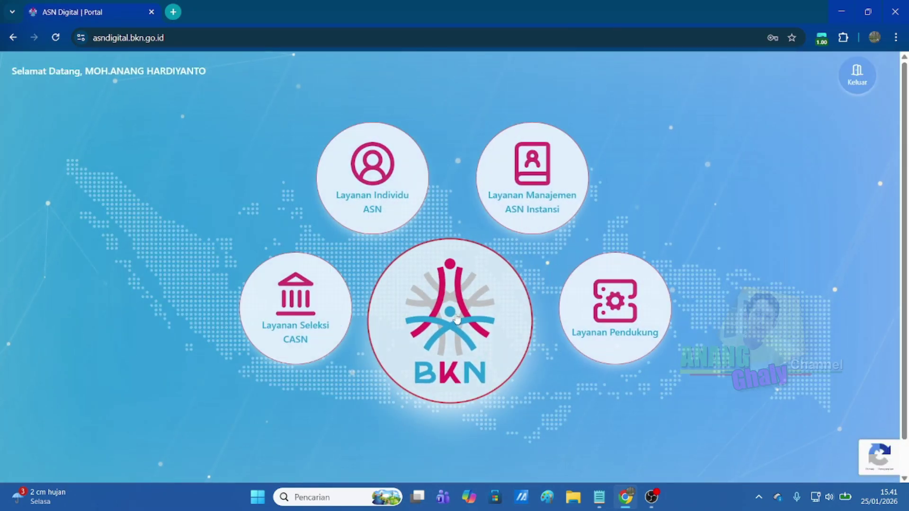
pyautogui.click(386, 198)
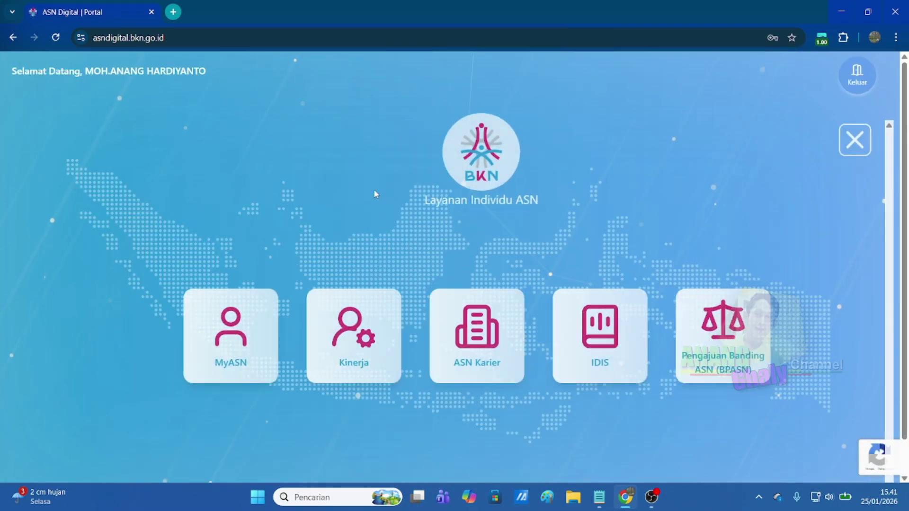
pyautogui.click(295, 266)
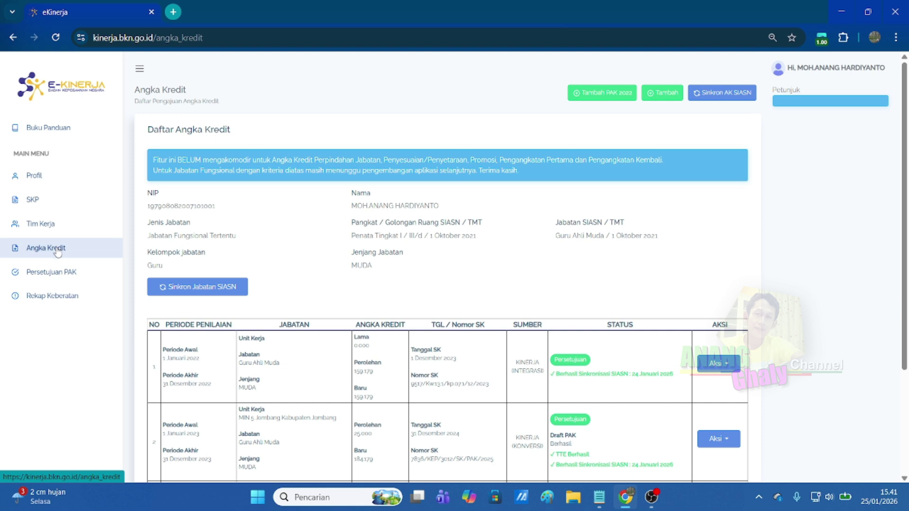
# Review the 2022 and 2023 Angka Kredit records, then run Sinkron Jabatan SIASN.
pyautogui.scroll(-3, 498, 265)
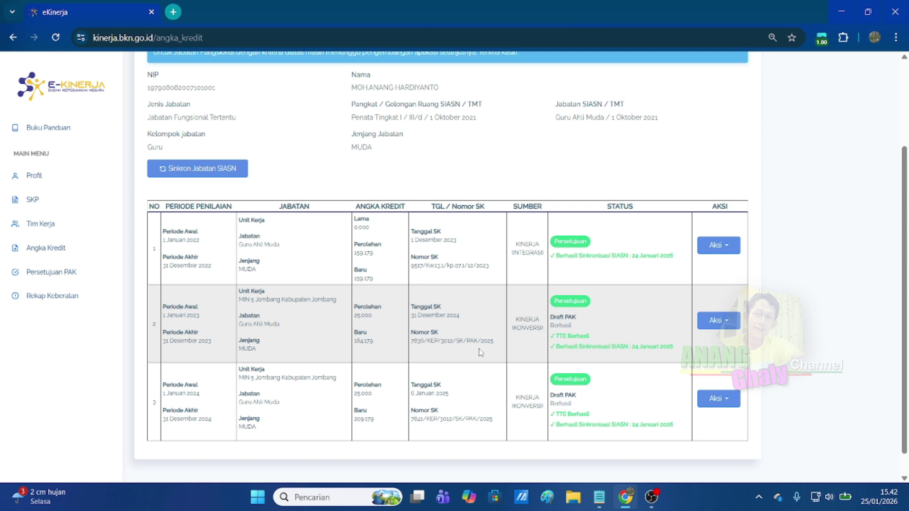
pyautogui.scroll(-1, 479, 353)
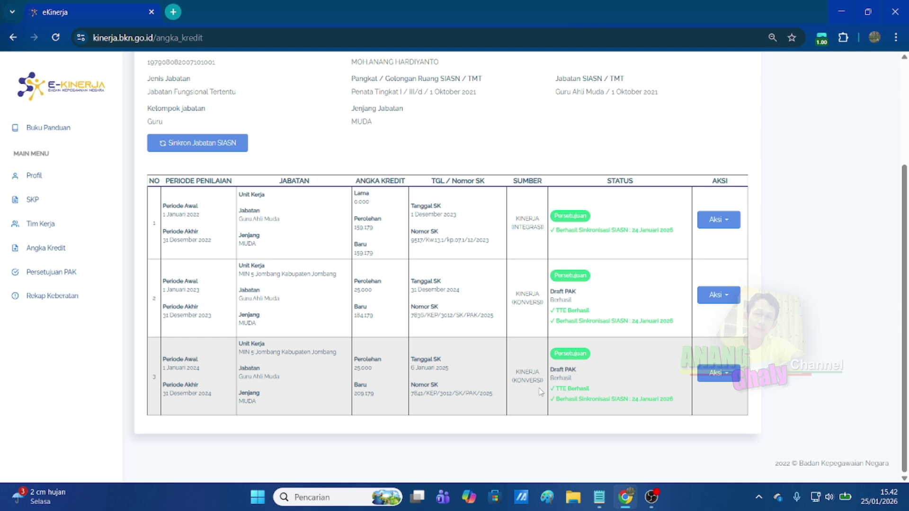
pyautogui.scroll(2, 803, 310)
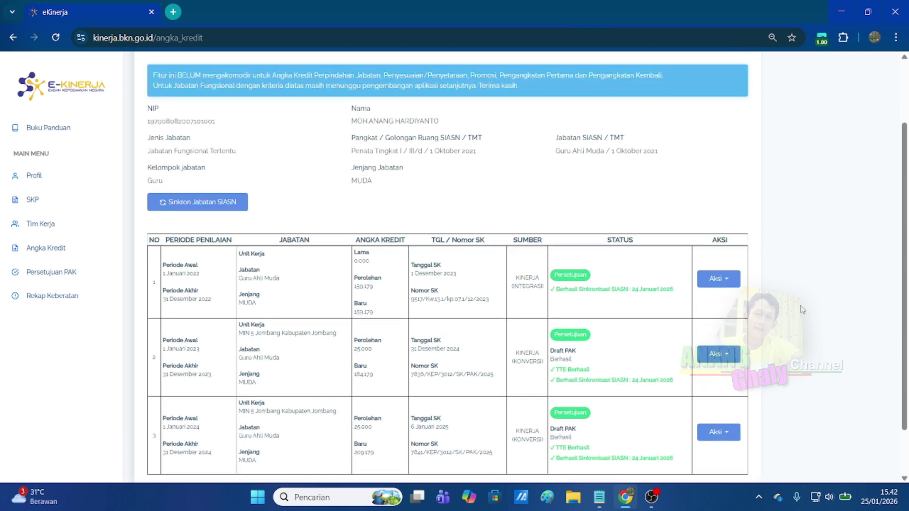
pyautogui.scroll(2, 795, 312)
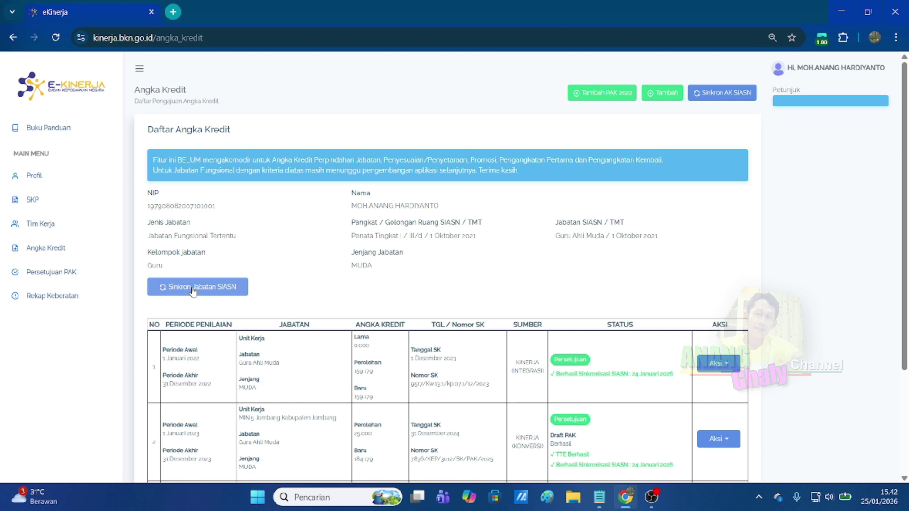
pyautogui.click(193, 290)
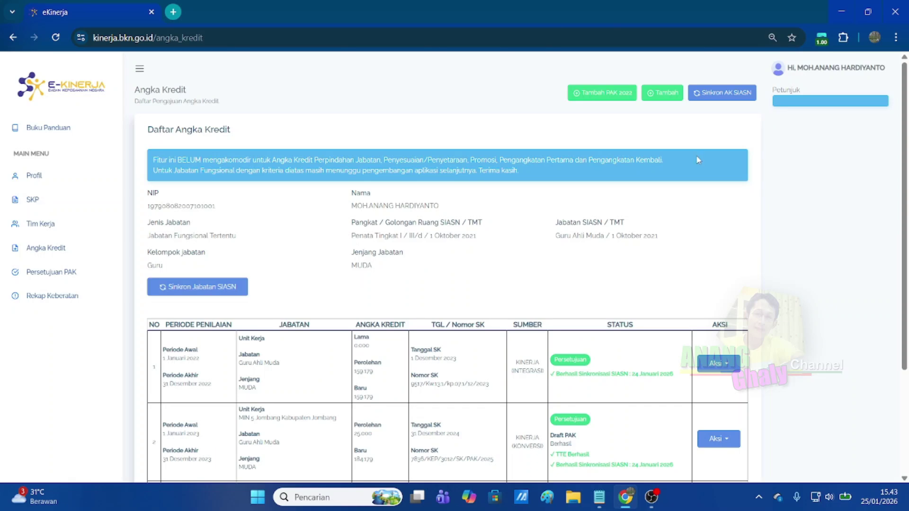
# Create a new PAK for 2025 with the 2025 Guru Ahli Muda SKP and Tahunan period.
pyautogui.click(663, 94)
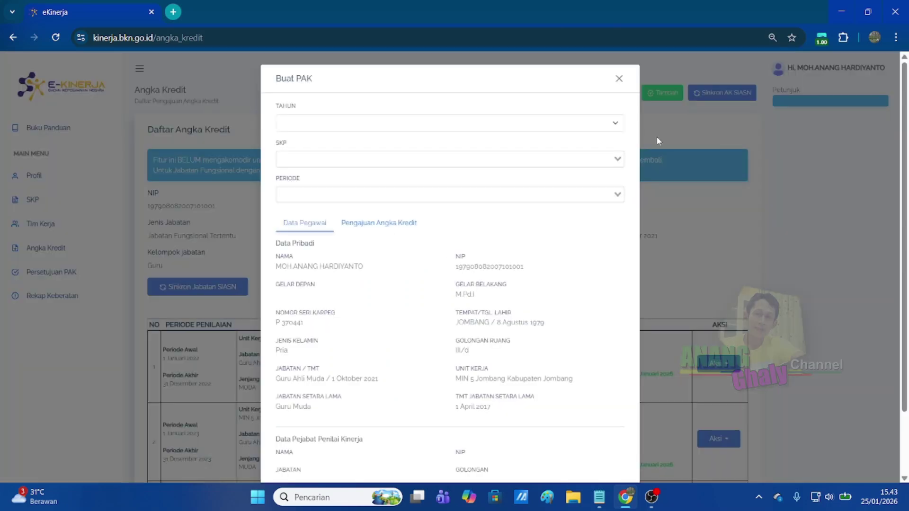
pyautogui.click(335, 127)
pyautogui.click(324, 183)
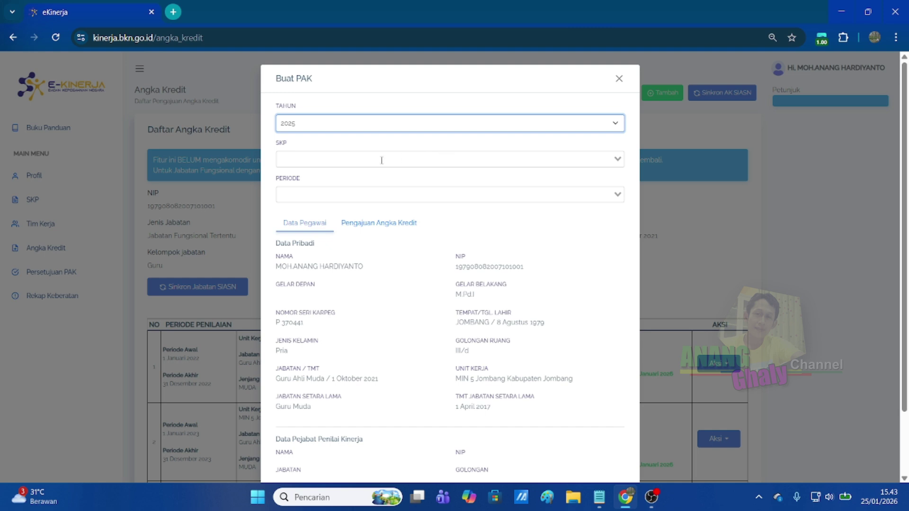
pyautogui.click(324, 160)
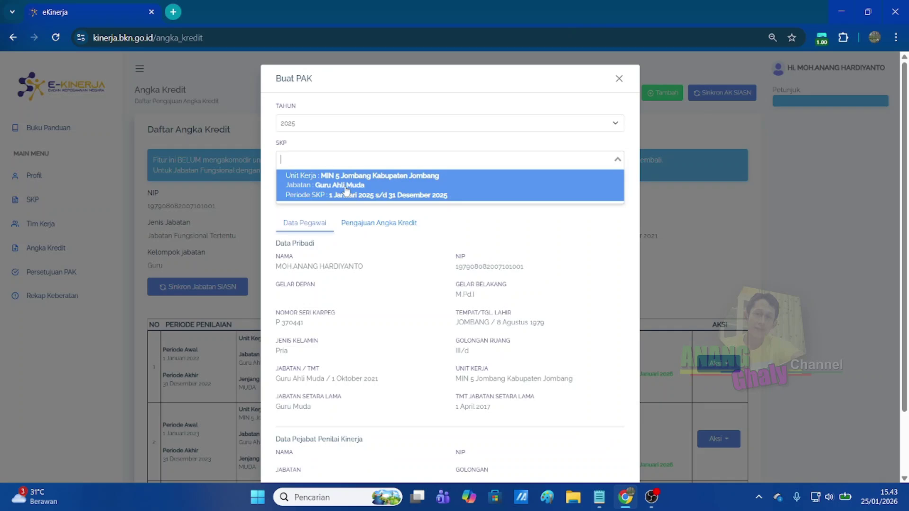
pyautogui.click(346, 191)
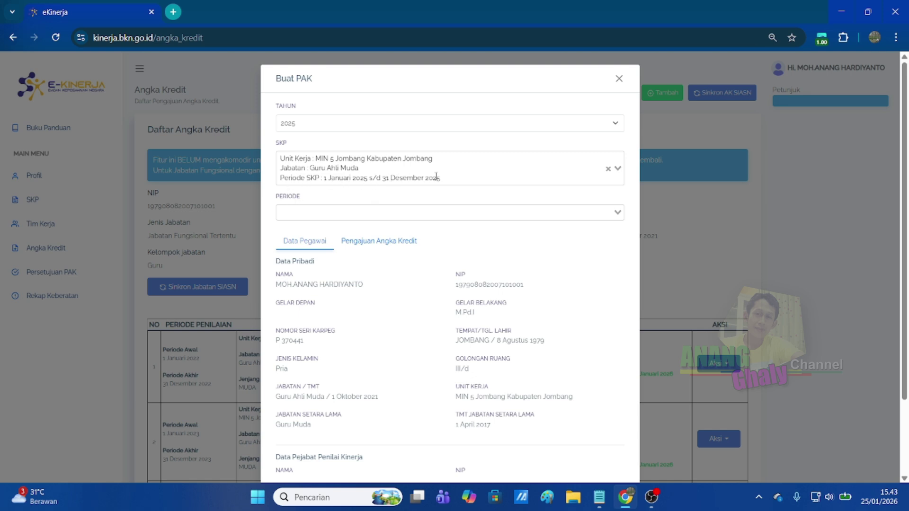
pyautogui.click(311, 218)
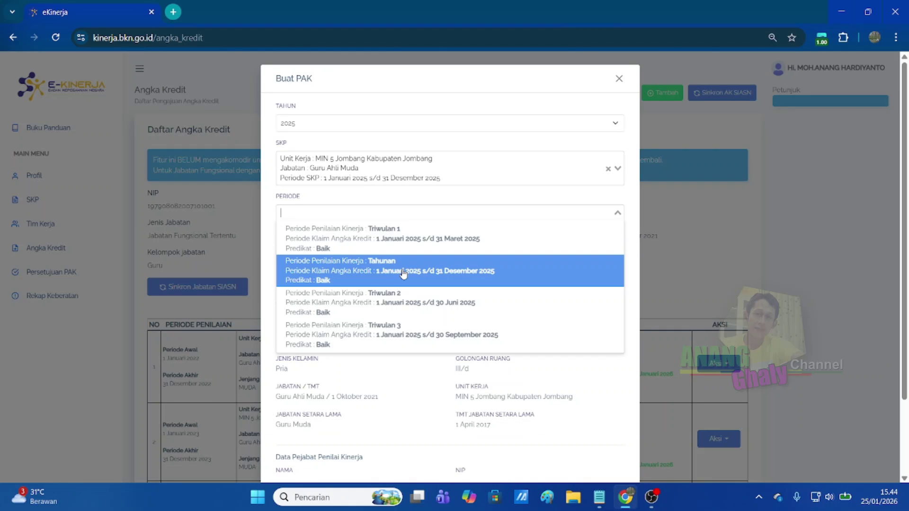
pyautogui.click(403, 273)
pyautogui.scroll(-3, 552, 251)
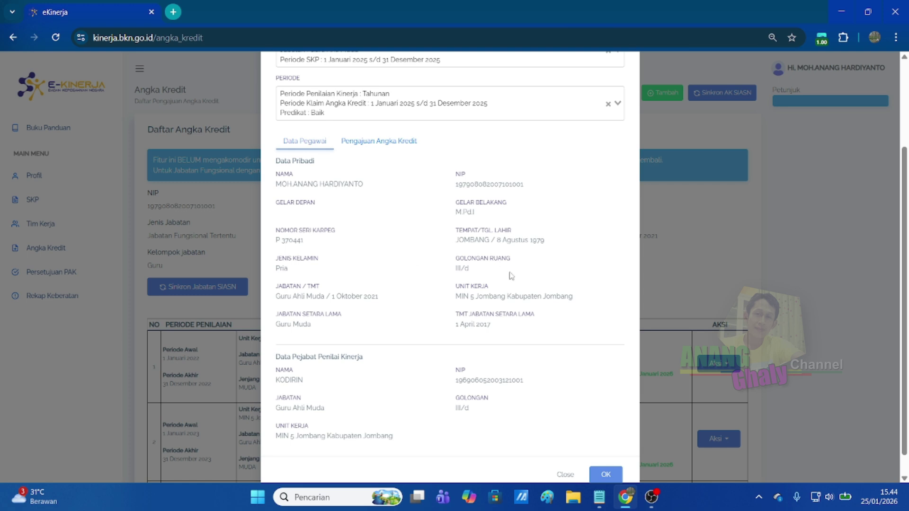
pyautogui.scroll(1, 475, 353)
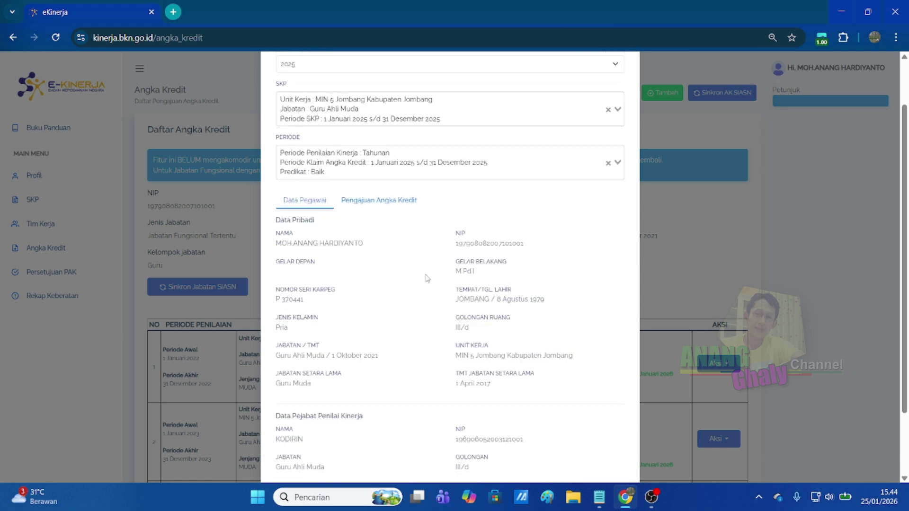
# Review the Pengajuan Angka Kredit tab: 25.000 earned, totals 134.179 and 234.179.
pyautogui.click(378, 202)
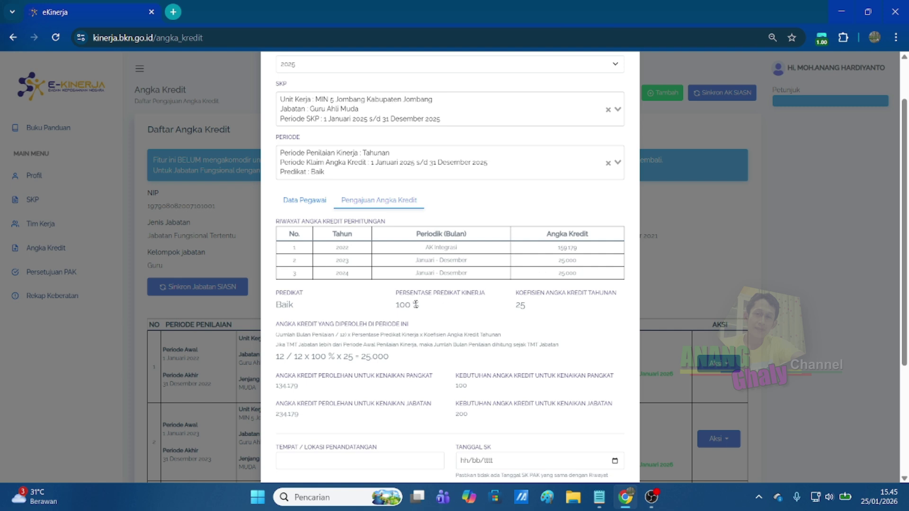
pyautogui.scroll(-1, 374, 303)
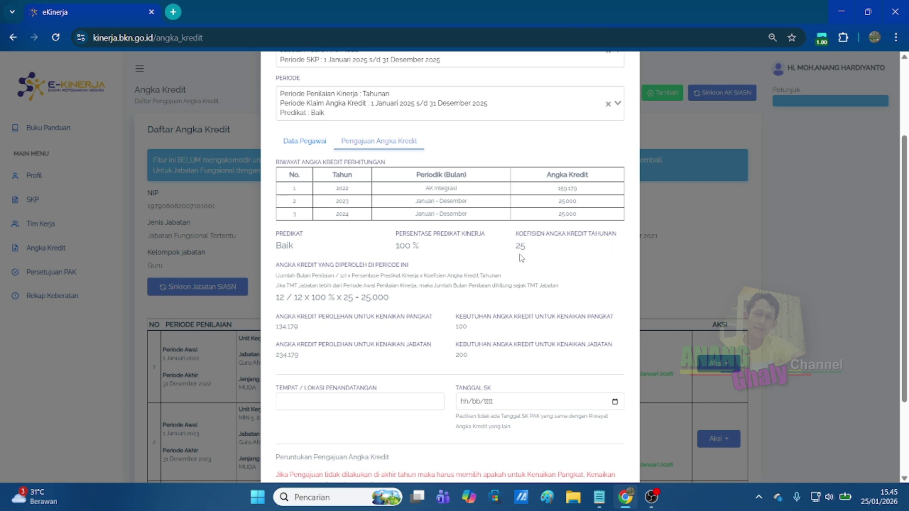
pyautogui.scroll(-1, 396, 274)
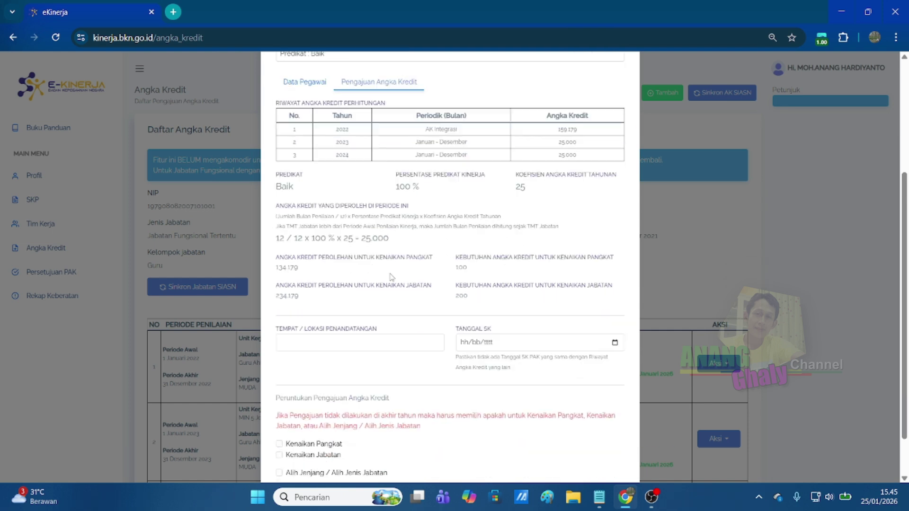
pyautogui.scroll(-1, 355, 286)
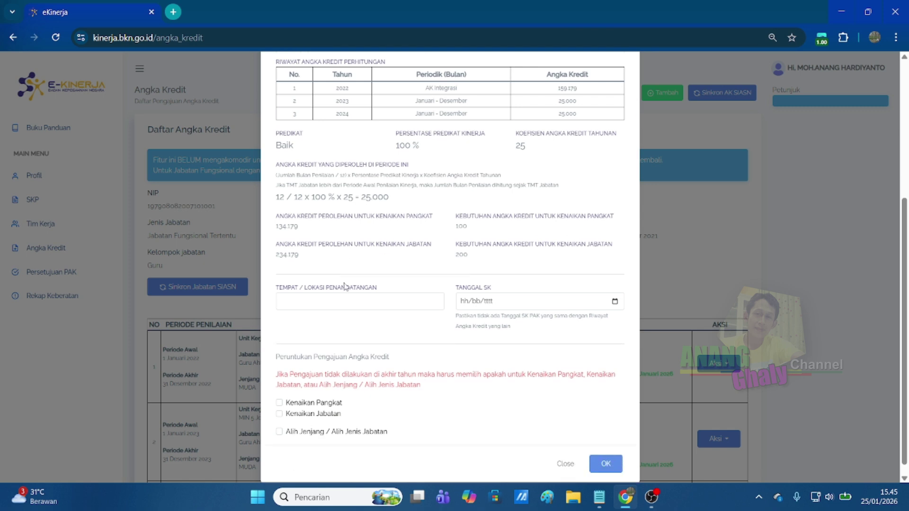
# Scroll to the credit requirements: 100 for rank promotion, 200 for position promotion.
pyautogui.scroll(1, 346, 284)
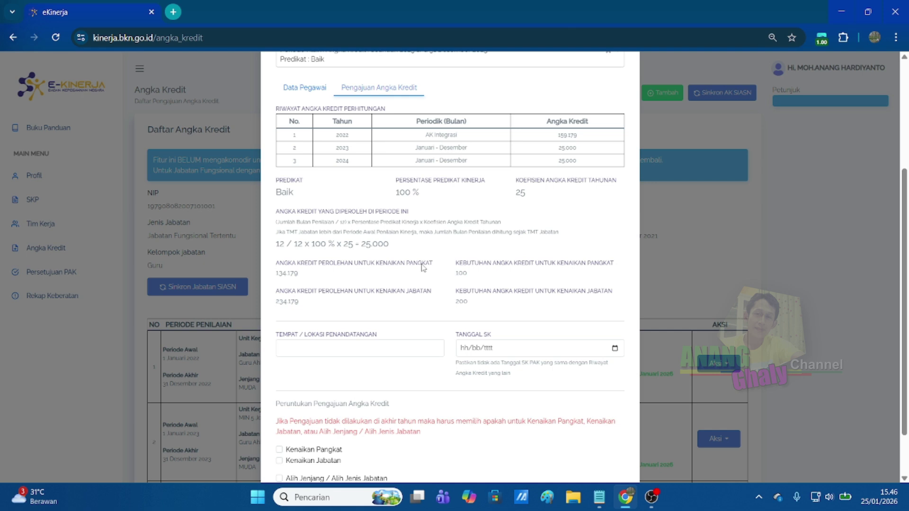
pyautogui.scroll(-2, 464, 293)
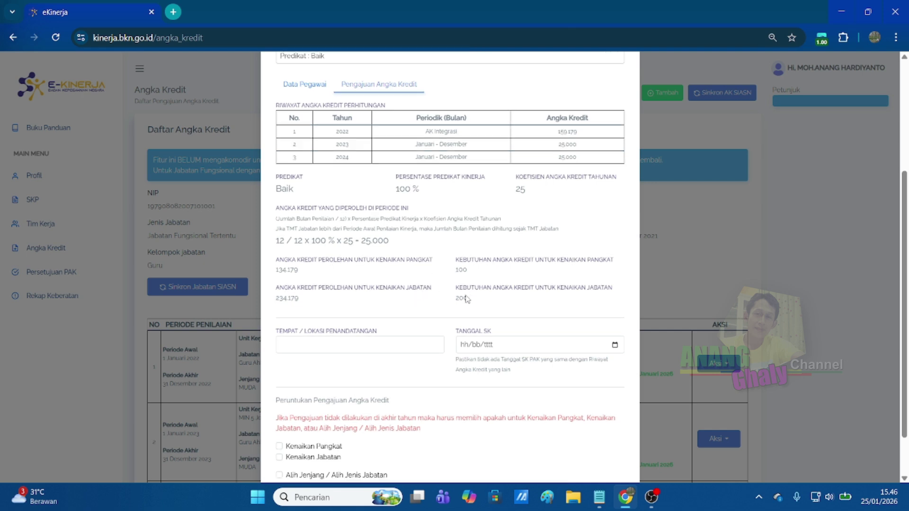
# Mark the submission for both Kenaikan Pangkat and Kenaikan Jabatan.
pyautogui.click(280, 391)
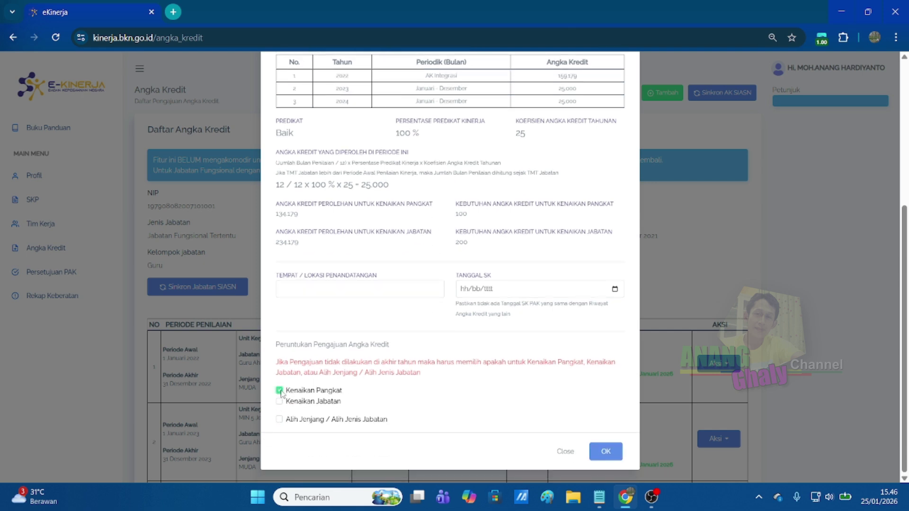
pyautogui.click(279, 401)
pyautogui.scroll(2, 417, 312)
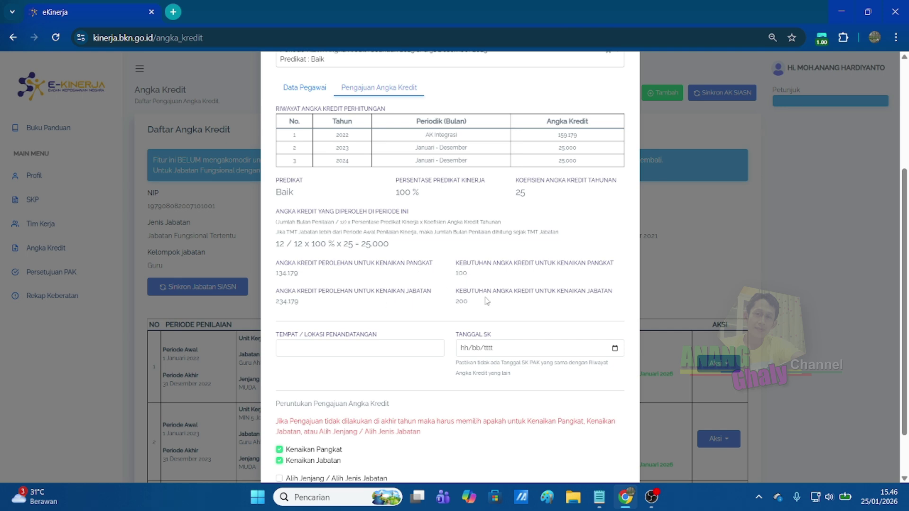
pyautogui.scroll(-2, 402, 336)
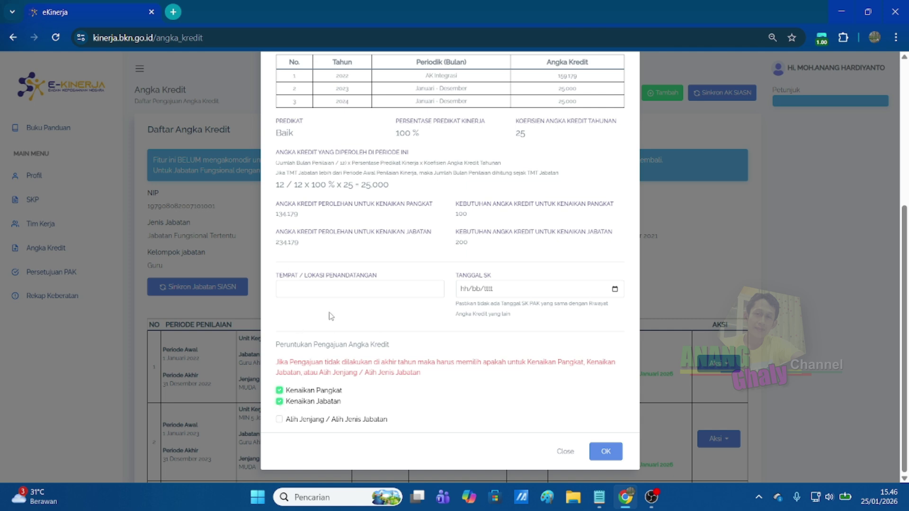
pyautogui.scroll(1, 401, 306)
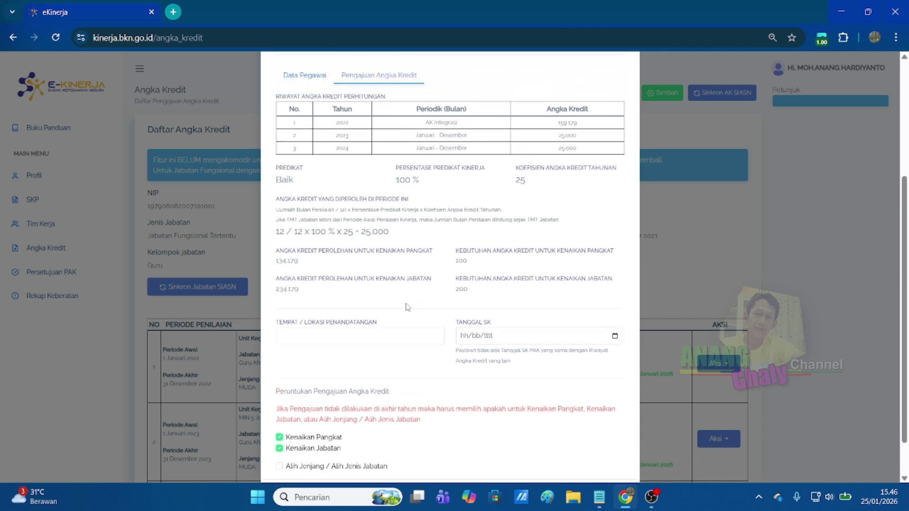
# Set the signing place to Jombang and the SK date to 07/01/2026.
pyautogui.click(310, 346)
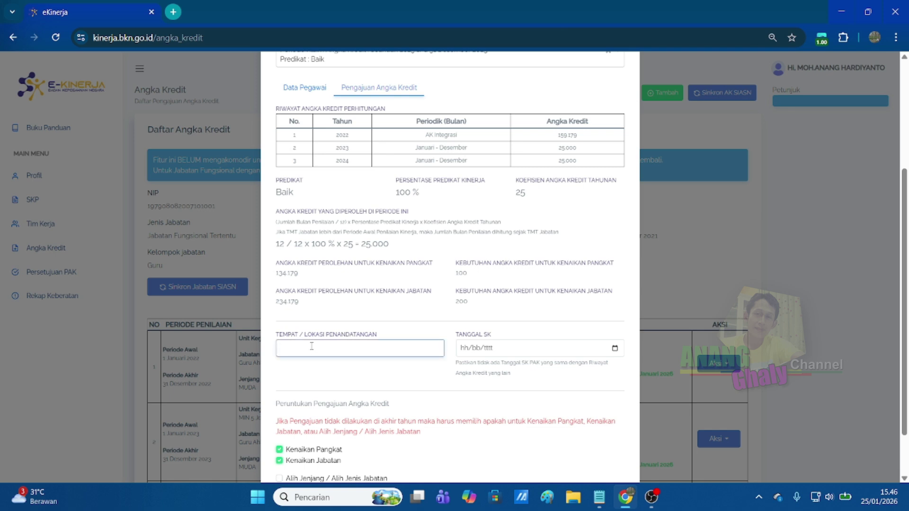
pyautogui.write('Jombang')
pyautogui.click(615, 351)
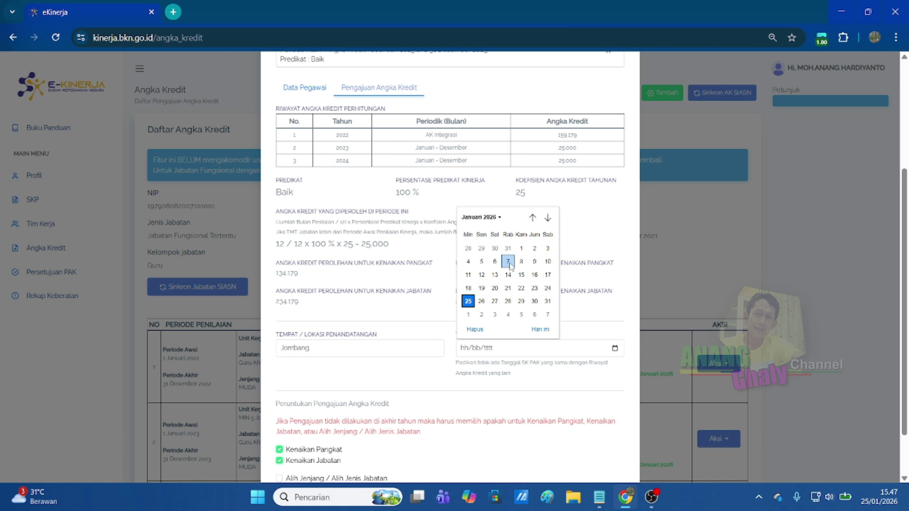
pyautogui.click(510, 265)
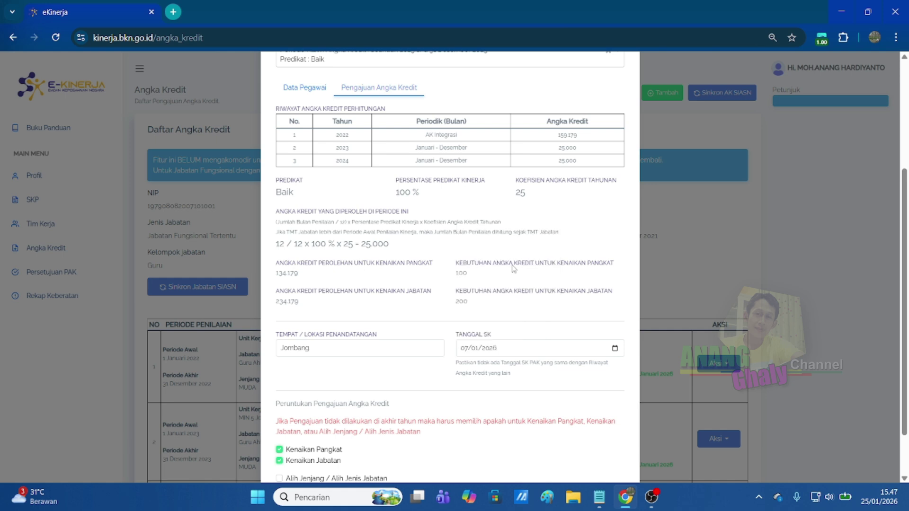
pyautogui.scroll(-2, 483, 340)
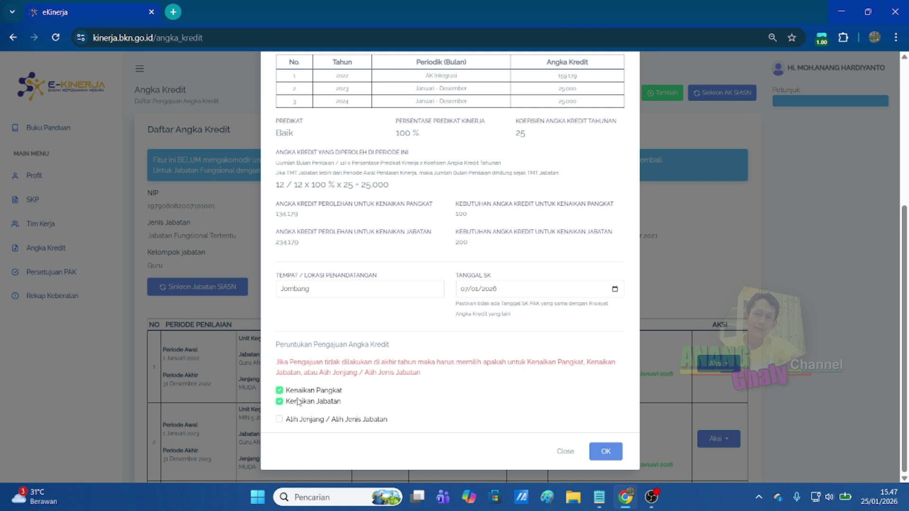
# Confirm Kenaikan Jabatan and save the 2025 submission as Draft row 4.
pyautogui.click(280, 402)
pyautogui.click(280, 403)
pyautogui.scroll(1, 443, 311)
pyautogui.scroll(-1, 521, 341)
pyautogui.click(607, 457)
pyautogui.scroll(-5, 703, 284)
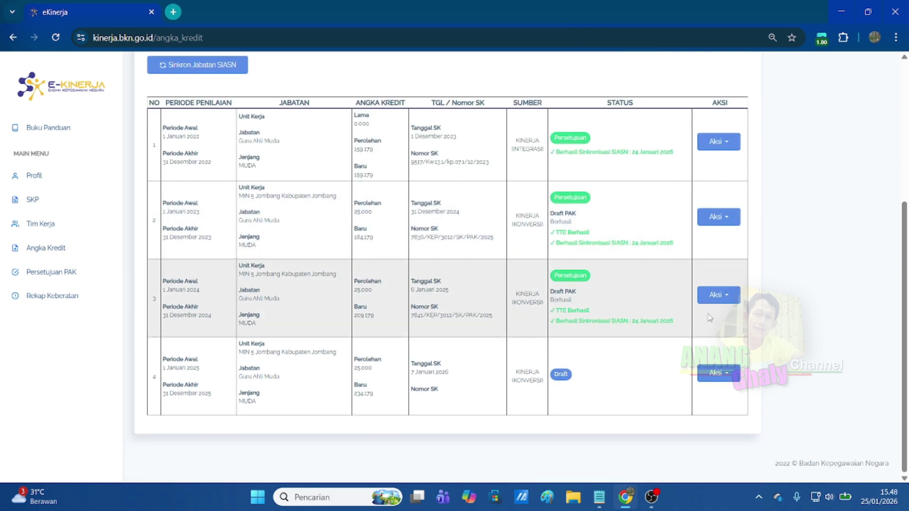
pyautogui.click(733, 379)
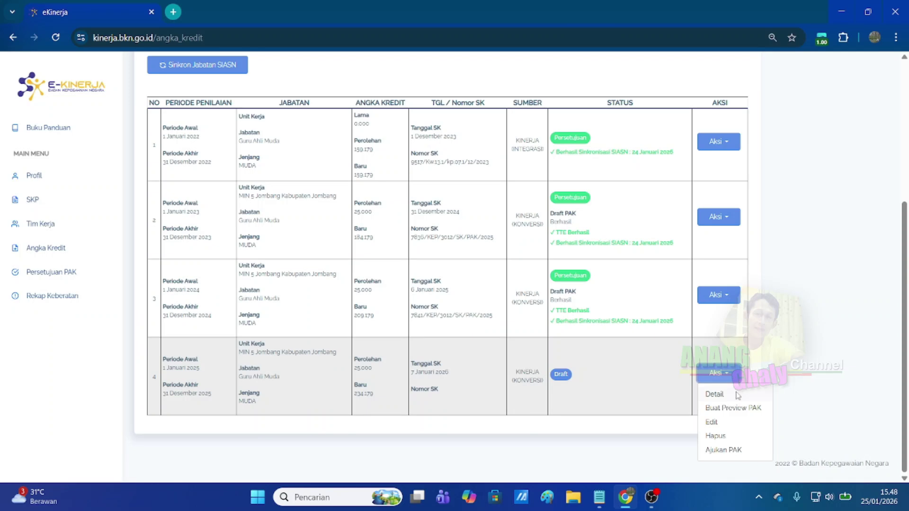
pyautogui.click(715, 395)
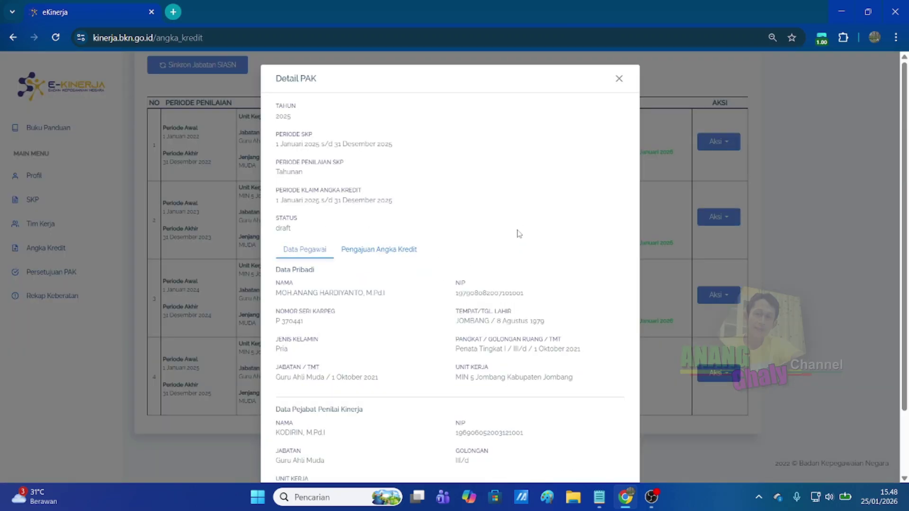
pyautogui.scroll(-2, 473, 213)
pyautogui.click(400, 174)
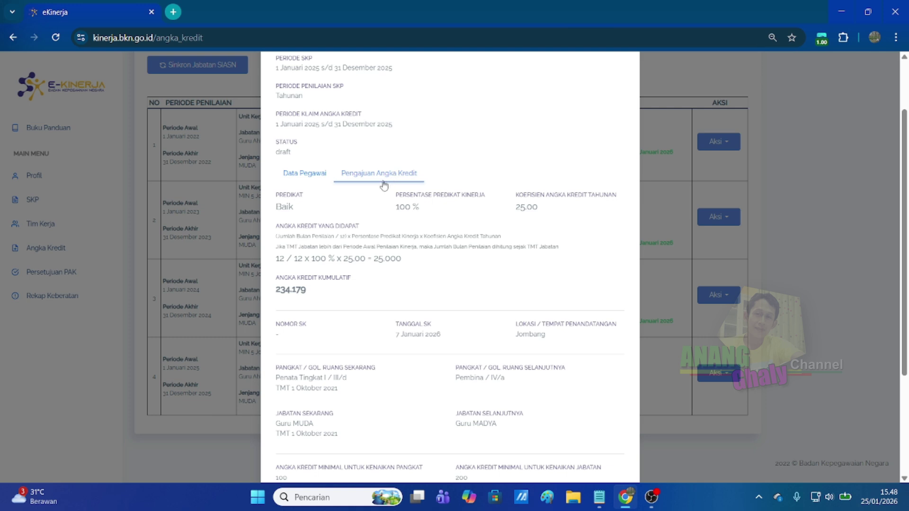
pyautogui.scroll(-4, 382, 209)
pyautogui.scroll(6, 379, 236)
pyautogui.click(307, 255)
pyautogui.scroll(-4, 349, 257)
pyautogui.scroll(4, 349, 257)
pyautogui.click(374, 250)
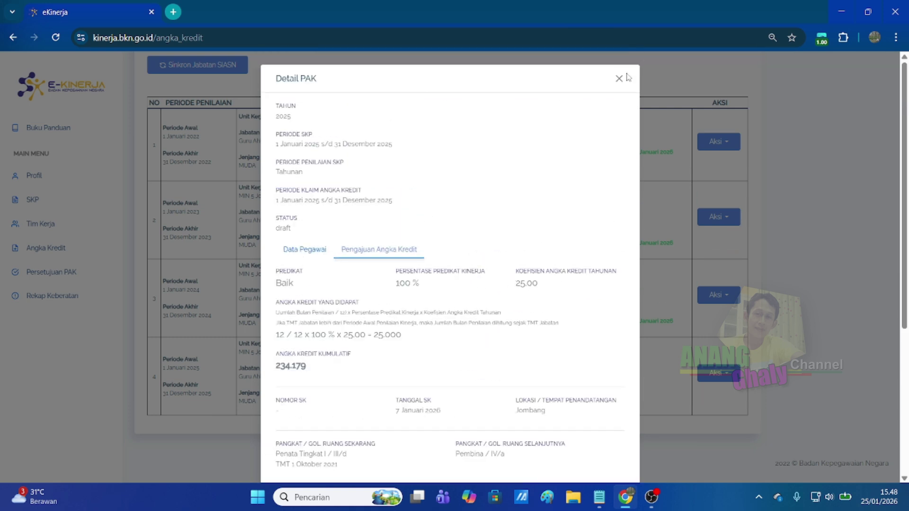
pyautogui.click(620, 79)
# Generate the preview PAK for the 2025 draft using Buat Preview PAK.
pyautogui.click(732, 372)
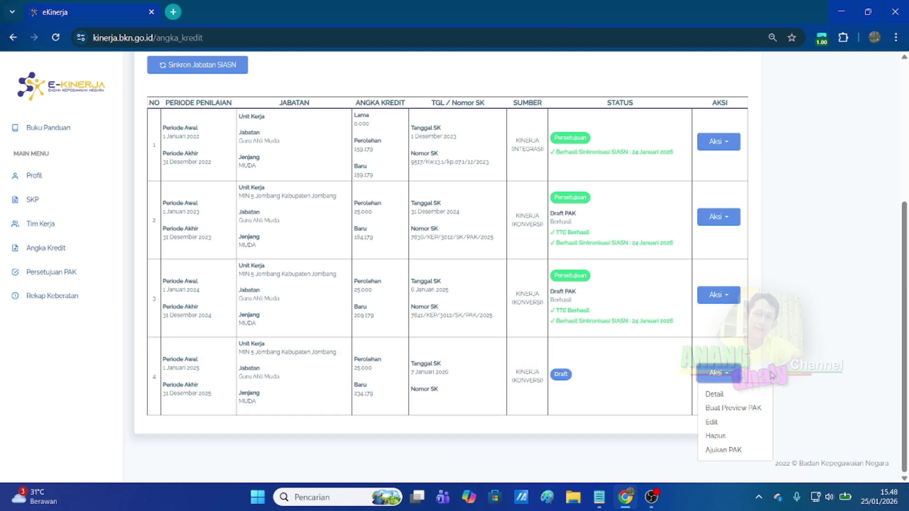
pyautogui.click(738, 410)
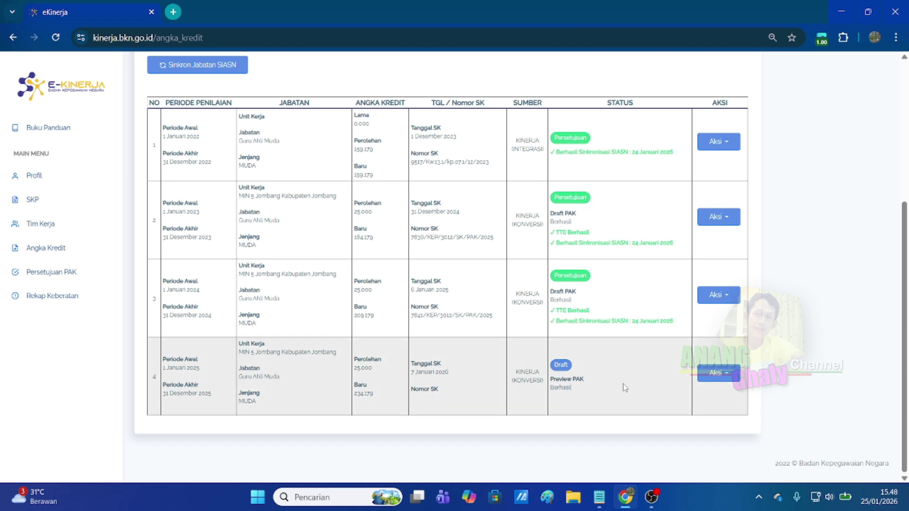
pyautogui.click(730, 374)
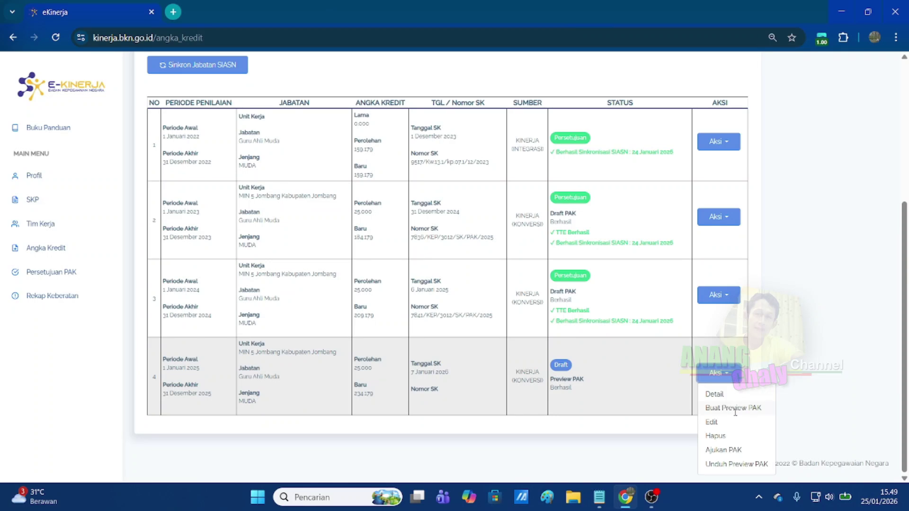
pyautogui.click(742, 464)
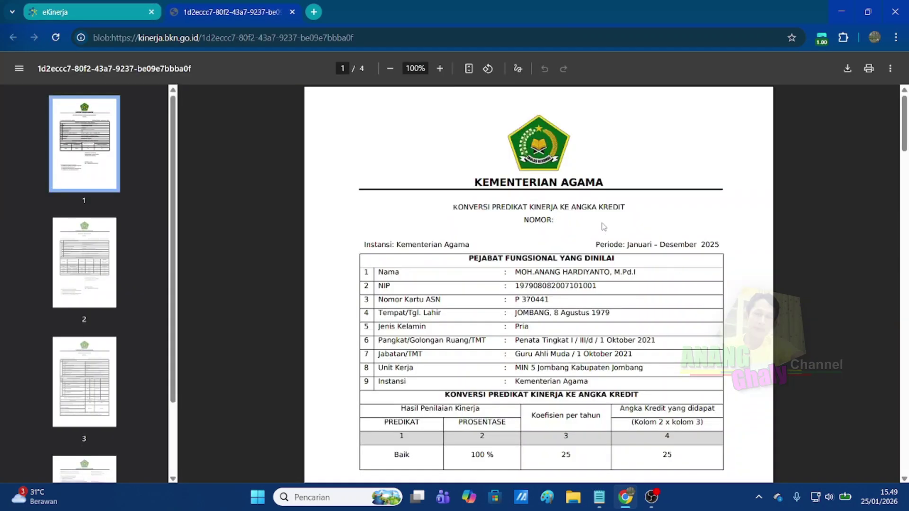
pyautogui.scroll(-2, 604, 223)
pyautogui.scroll(-10, 589, 205)
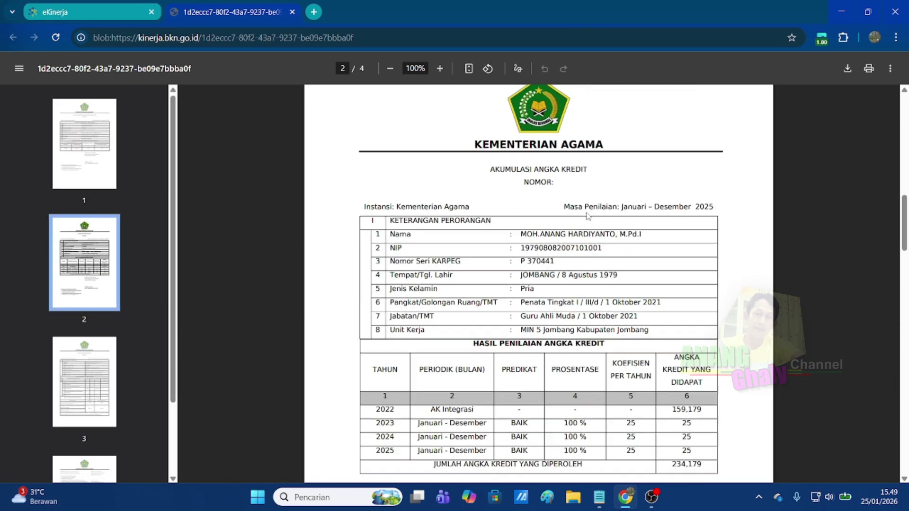
pyautogui.scroll(-3, 584, 213)
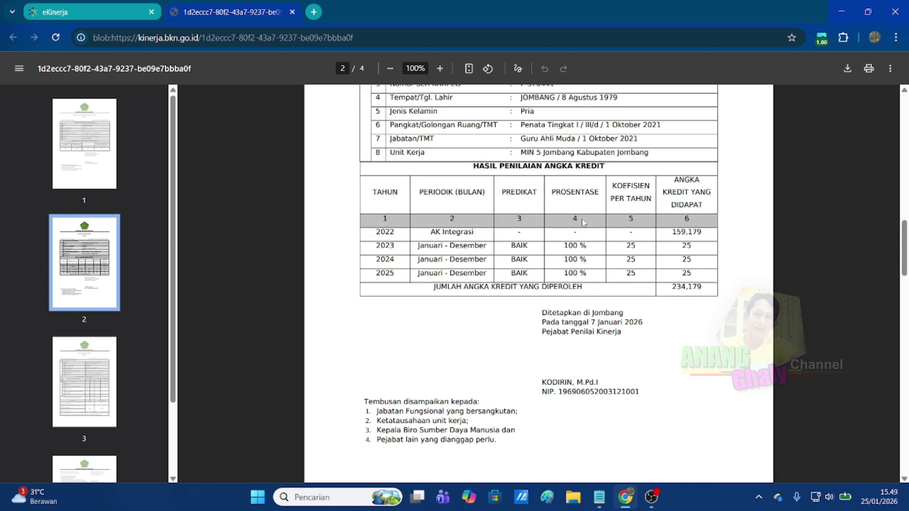
pyautogui.scroll(-3, 584, 223)
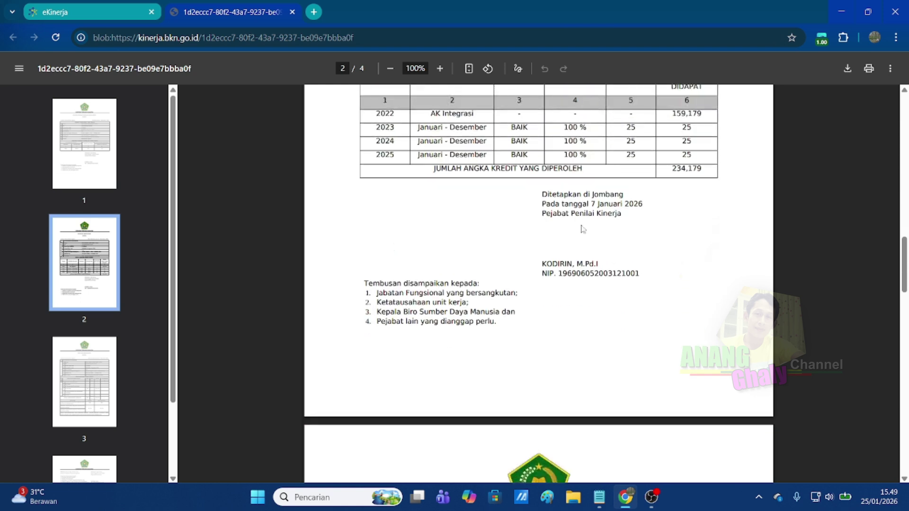
pyautogui.scroll(-20, 582, 229)
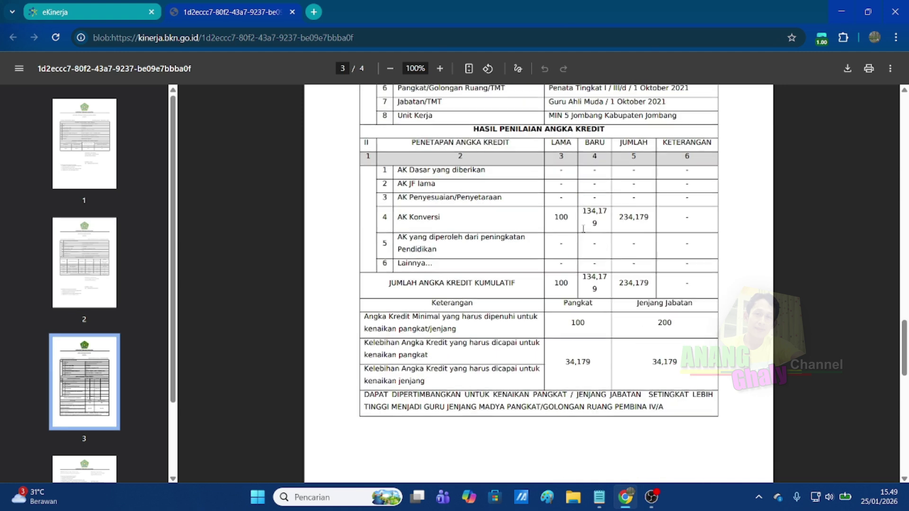
pyautogui.scroll(9, 589, 265)
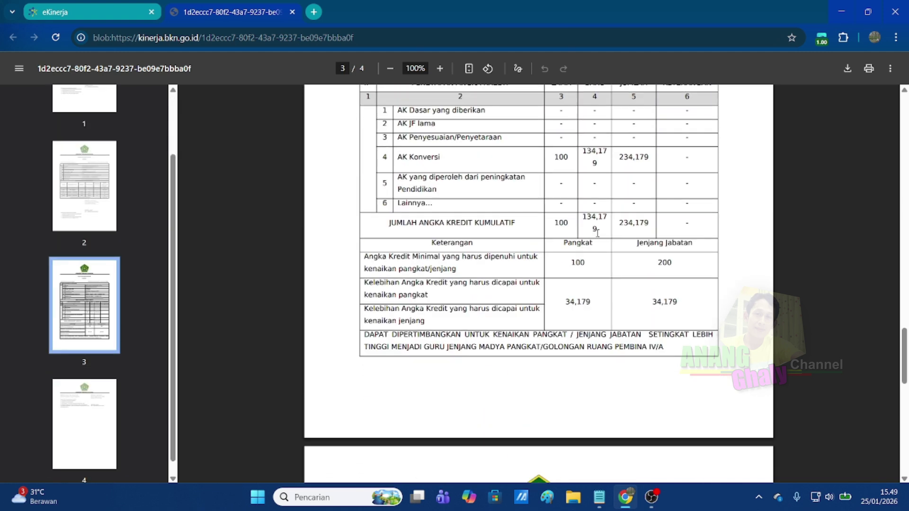
pyautogui.click(292, 11)
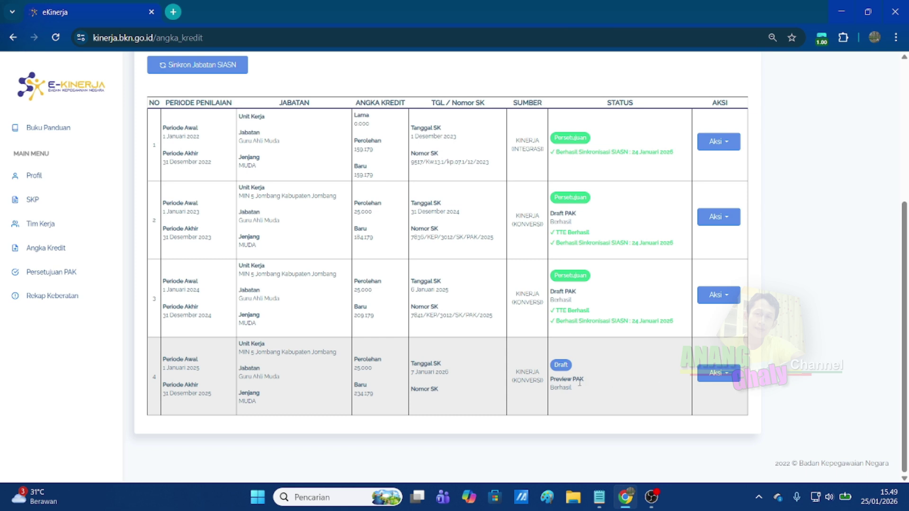
# Submit the 2025 PAK with Ajukan PAK so its status becomes Pengajuan.
pyautogui.click(731, 376)
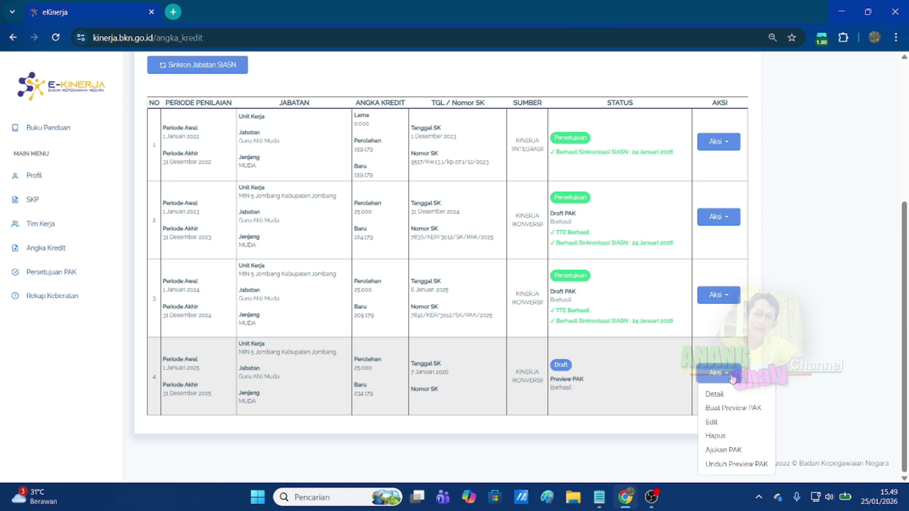
pyautogui.click(736, 450)
pyautogui.click(621, 169)
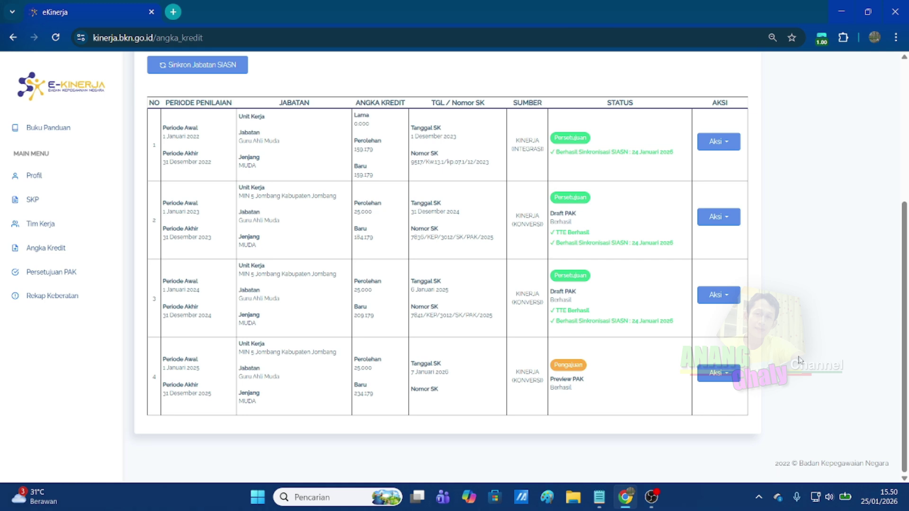
pyautogui.scroll(5, 791, 351)
pyautogui.scroll(-5, 691, 251)
pyautogui.scroll(5, 770, 297)
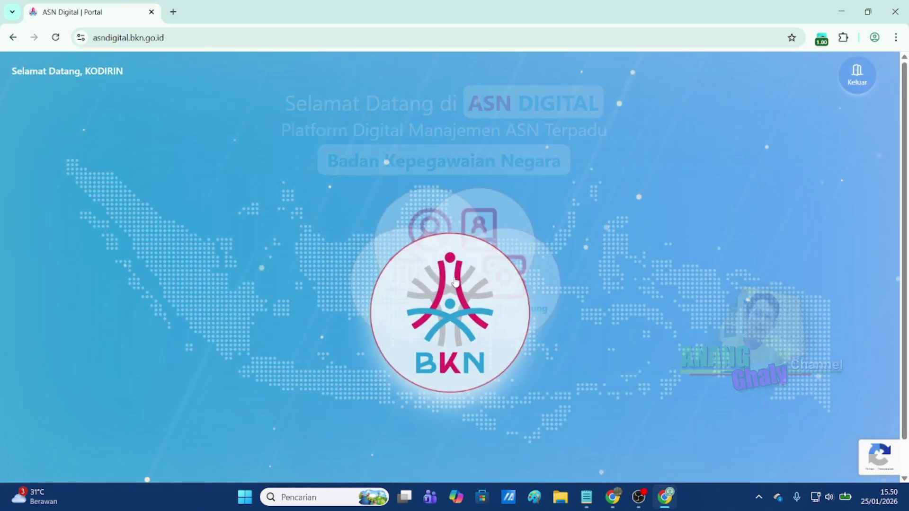
# Enter eKinerja via Layanan Individu ASN > Kinerja, landing on the 2025–2023 SKP list.
pyautogui.click(377, 197)
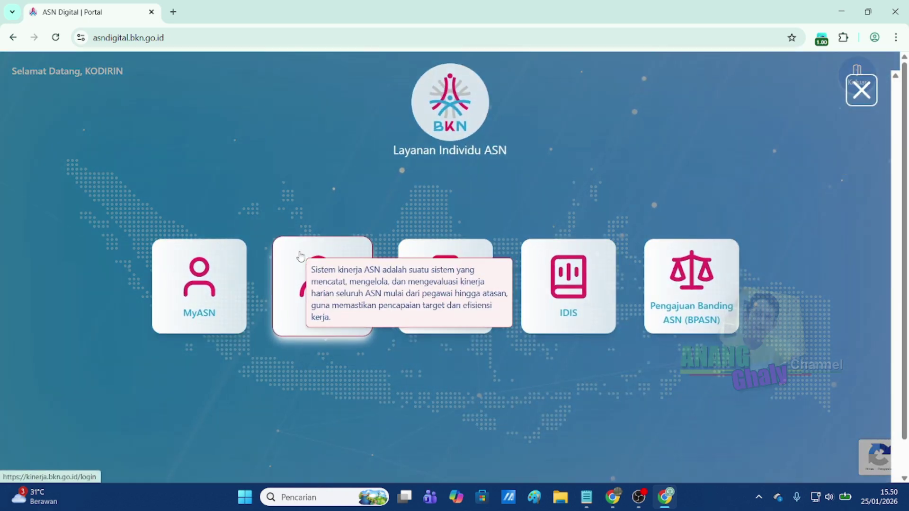
pyautogui.click(301, 257)
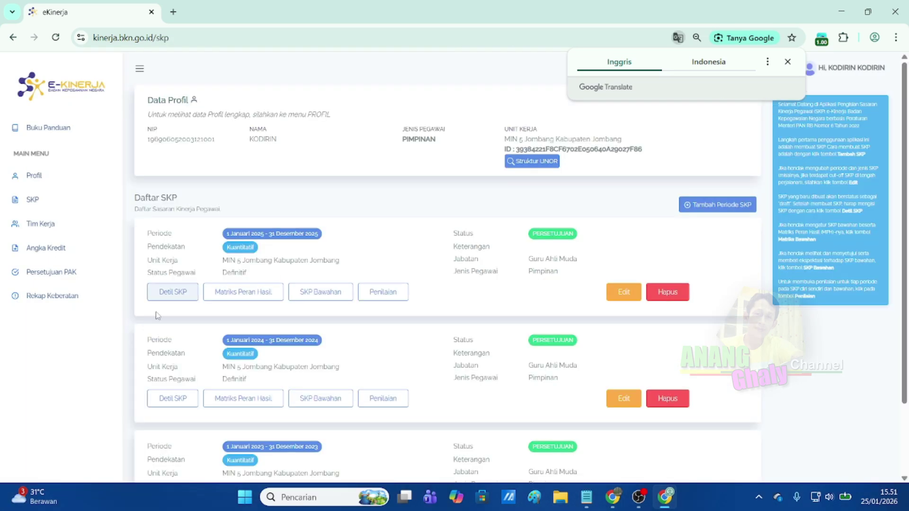
# From Persetujuan PAK, open row 11's pending 2025 submission and scroll to its approval buttons.
pyautogui.click(62, 277)
pyautogui.scroll(-2, 474, 259)
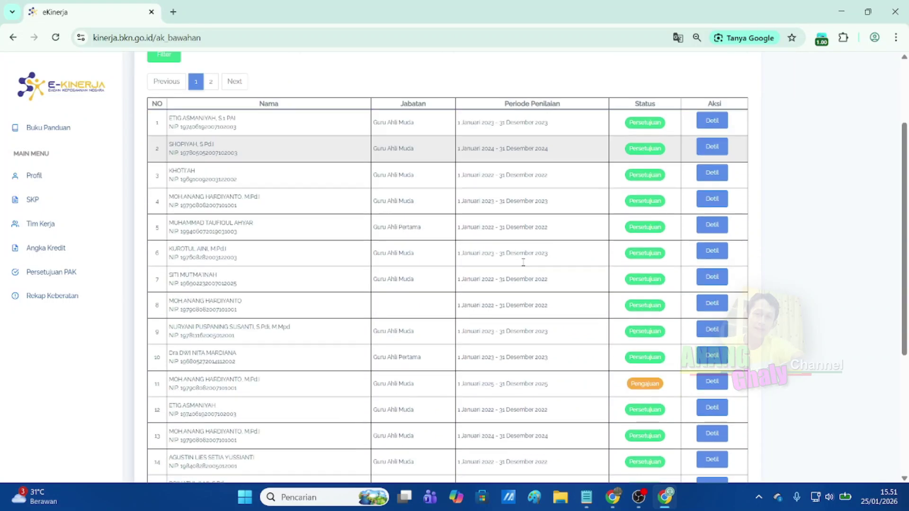
pyautogui.scroll(-3, 523, 262)
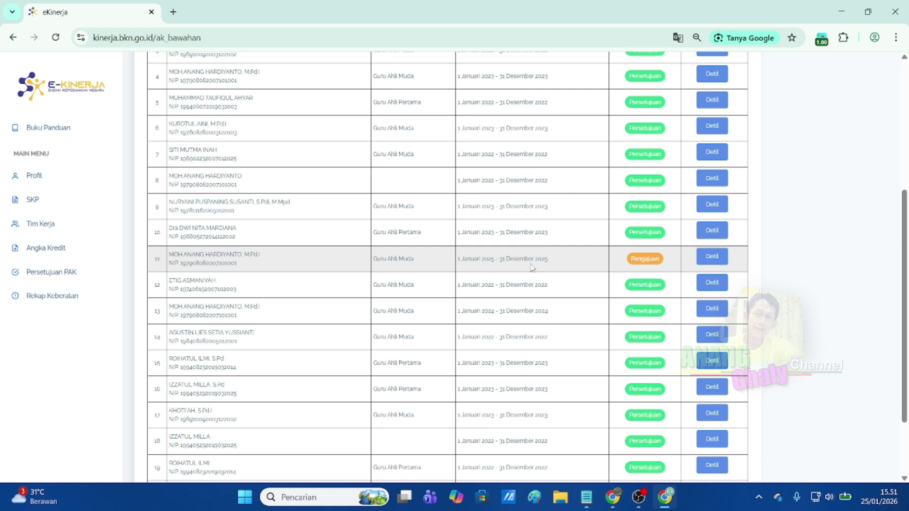
pyautogui.click(714, 258)
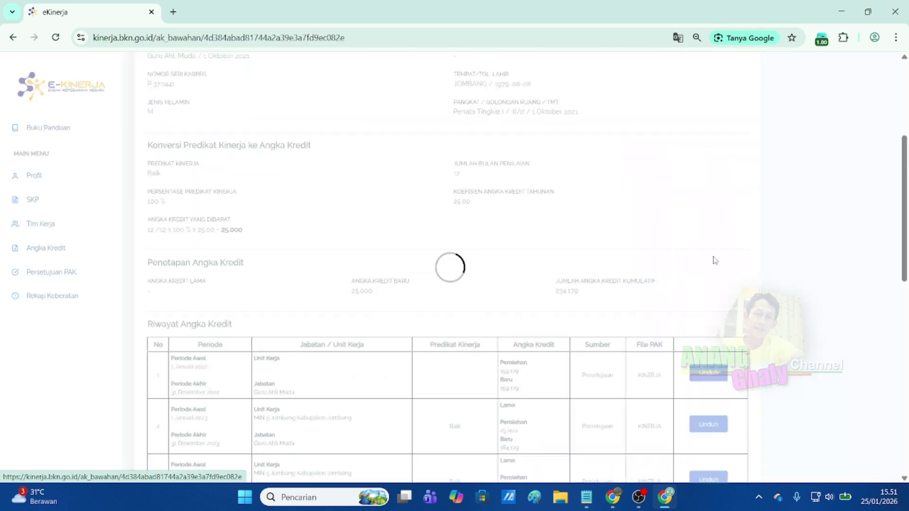
pyautogui.scroll(-3, 356, 220)
pyautogui.scroll(-2, 356, 220)
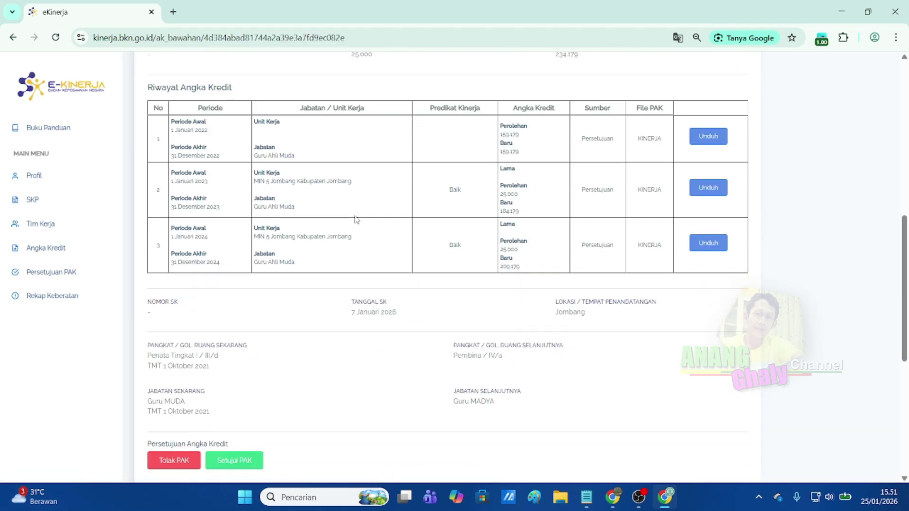
pyautogui.scroll(-4, 355, 221)
pyautogui.scroll(-1, 355, 223)
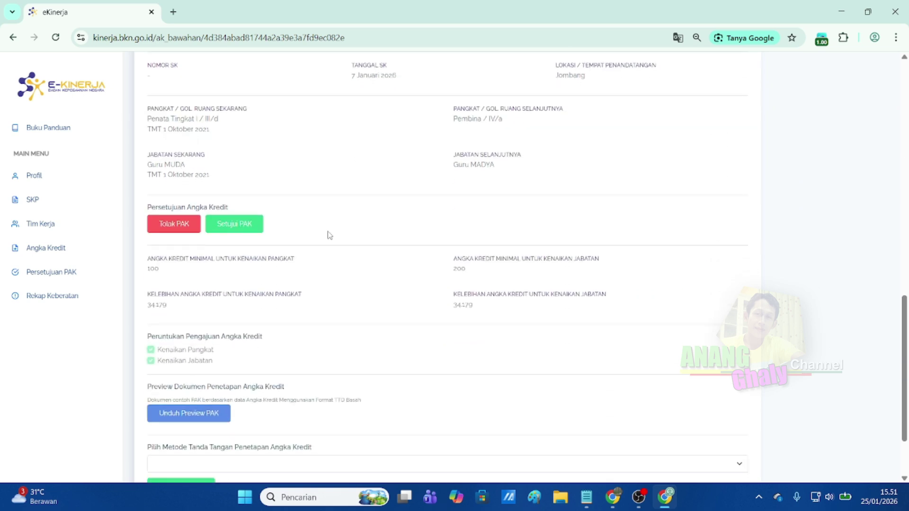
pyautogui.scroll(-1, 307, 259)
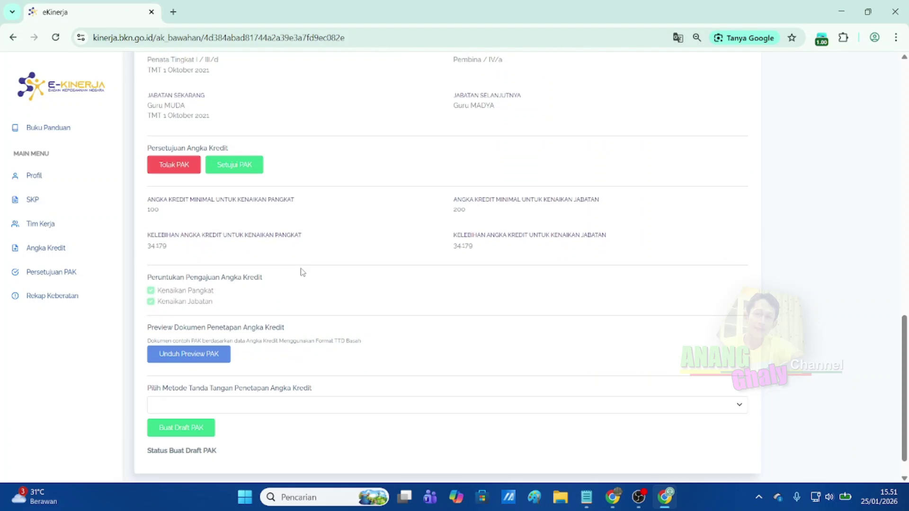
# Open the preview PAK PDF and scroll through pages 3–4.
pyautogui.click(187, 356)
pyautogui.scroll(-3, 483, 251)
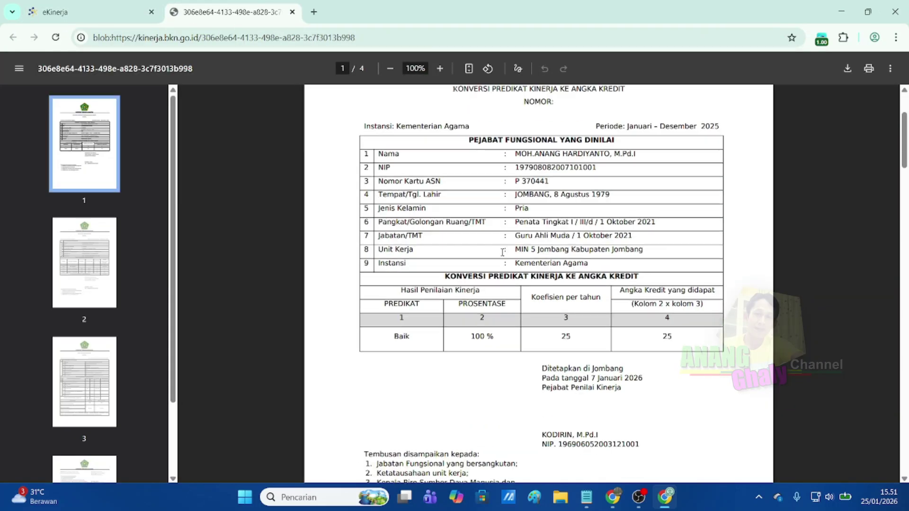
pyautogui.scroll(-2, 507, 251)
pyautogui.scroll(-8, 509, 251)
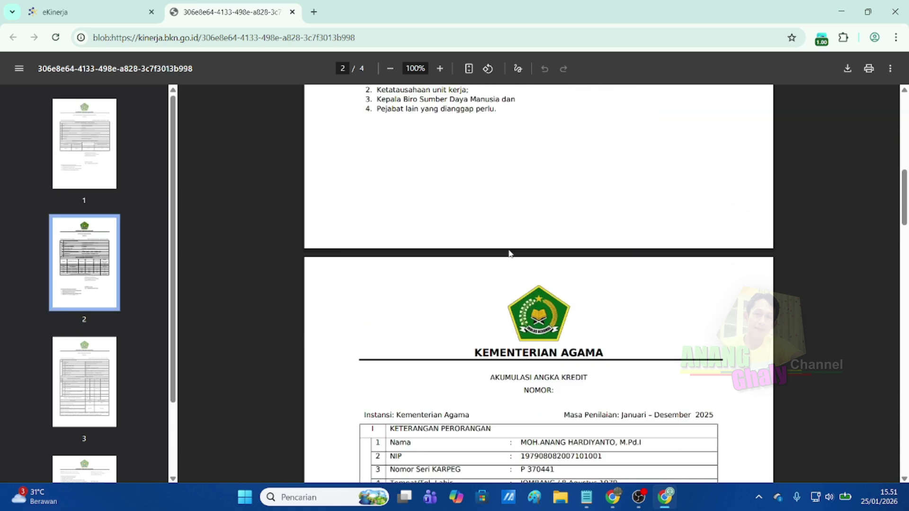
pyautogui.scroll(-10, 510, 253)
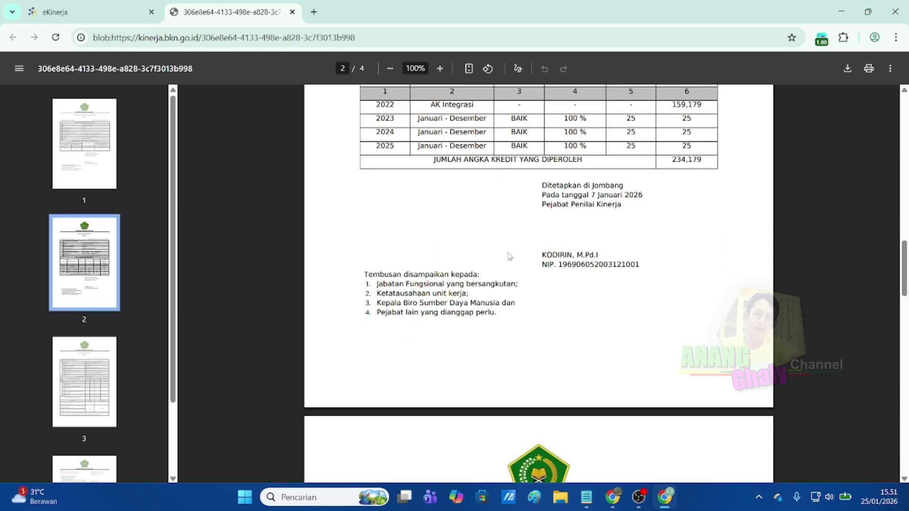
pyautogui.scroll(-5, 510, 258)
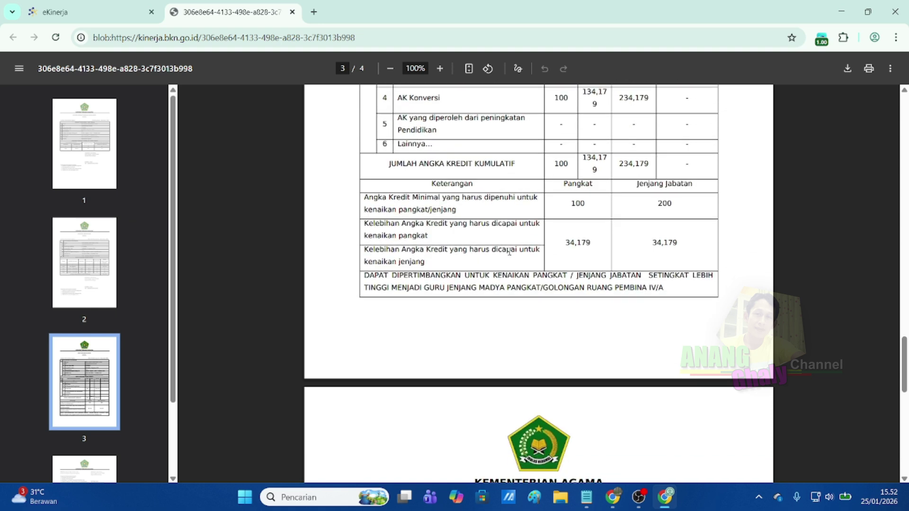
pyautogui.scroll(-4, 508, 256)
pyautogui.scroll(-4, 509, 254)
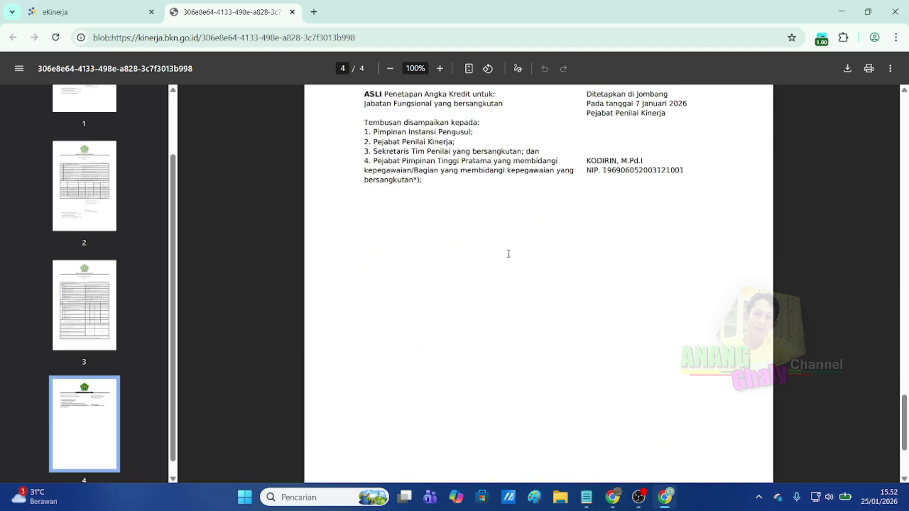
pyautogui.scroll(-3, 508, 254)
pyautogui.scroll(12, 508, 254)
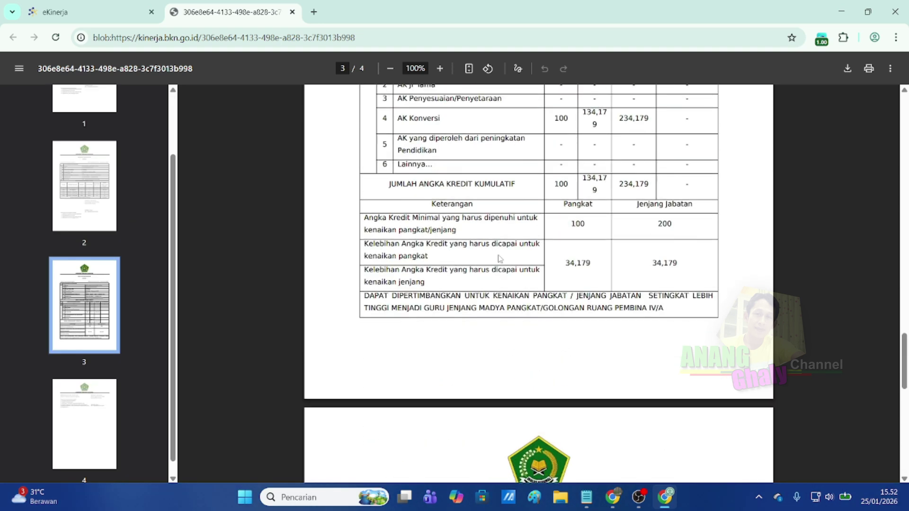
pyautogui.scroll(9, 499, 259)
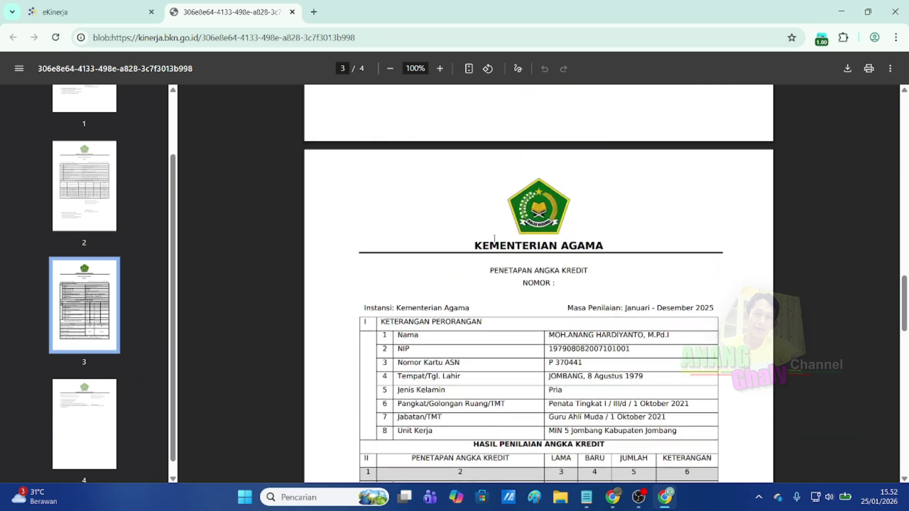
# Close the preview tab, back on the approval page showing 34.179 excess credits.
pyautogui.click(293, 13)
pyautogui.scroll(3, 305, 270)
pyautogui.scroll(-3, 301, 274)
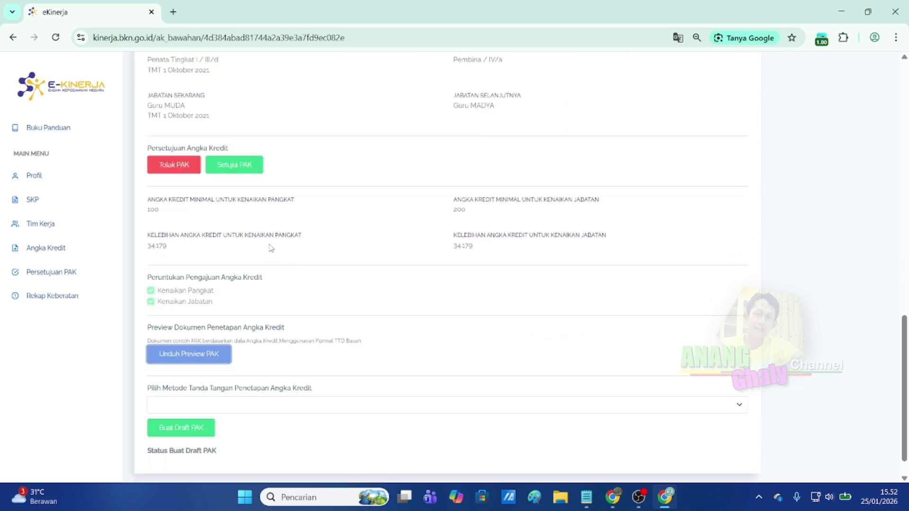
# Approve the 2025 PAK with Setujui PAK and confirm with OK.
pyautogui.scroll(1, 319, 244)
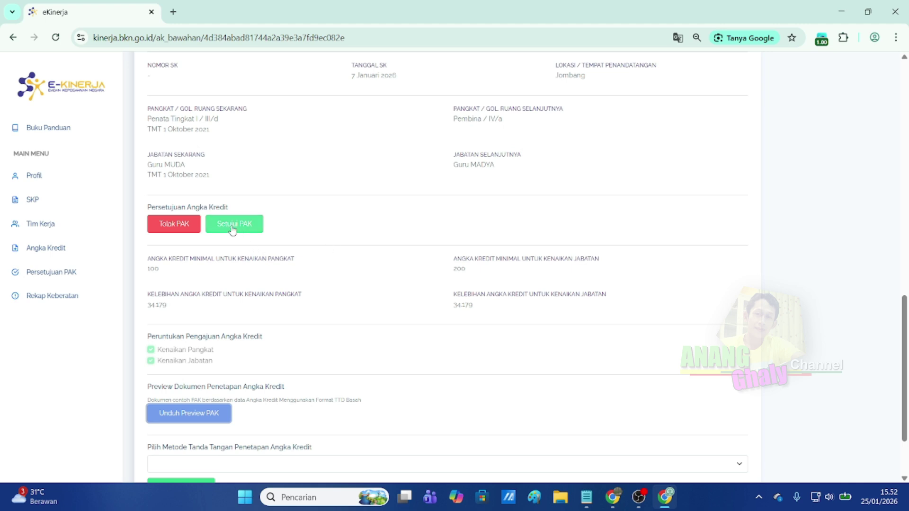
pyautogui.click(232, 227)
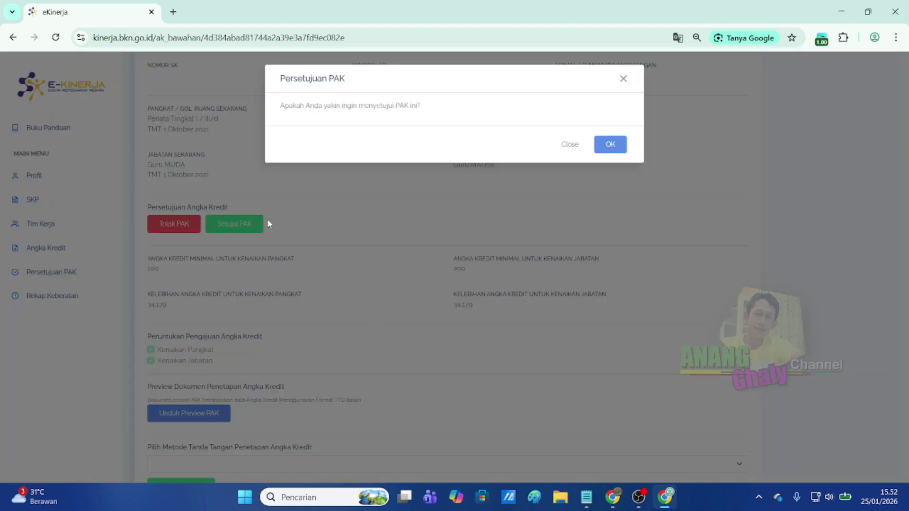
pyautogui.click(610, 148)
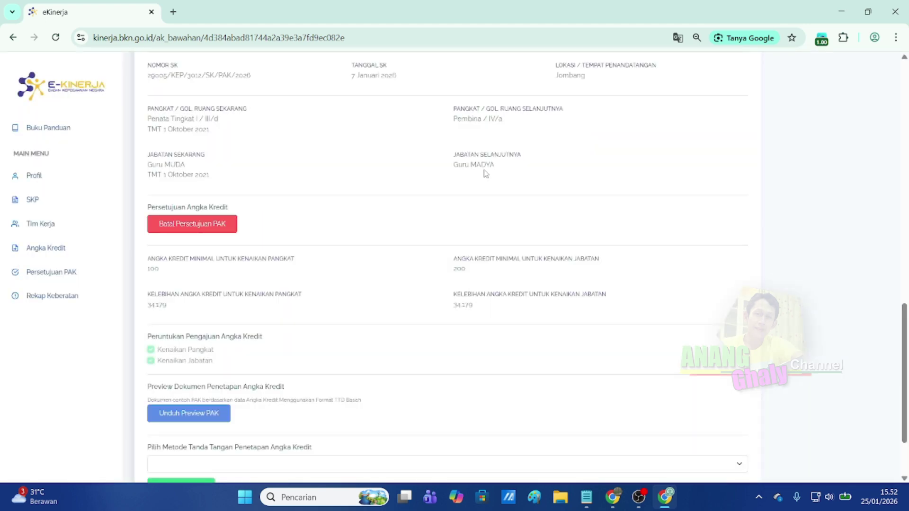
# Recheck the Unduh Preview PAK document after approval and close it.
pyautogui.scroll(-2, 339, 259)
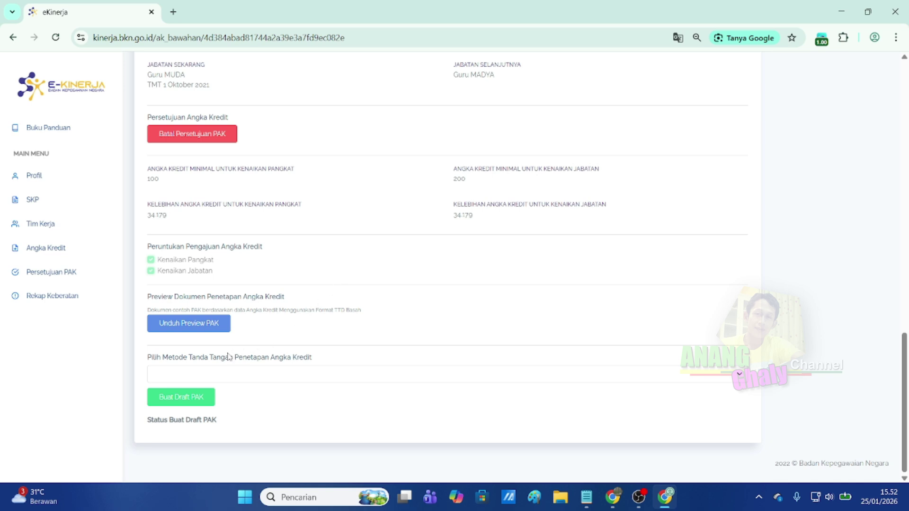
pyautogui.click(184, 326)
pyautogui.scroll(-15, 439, 275)
pyautogui.scroll(-14, 439, 274)
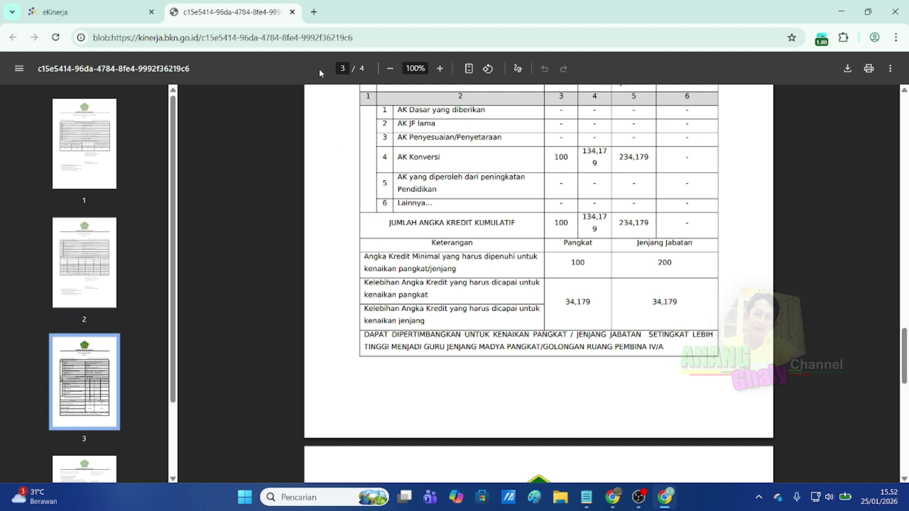
pyautogui.click(292, 12)
pyautogui.click(226, 372)
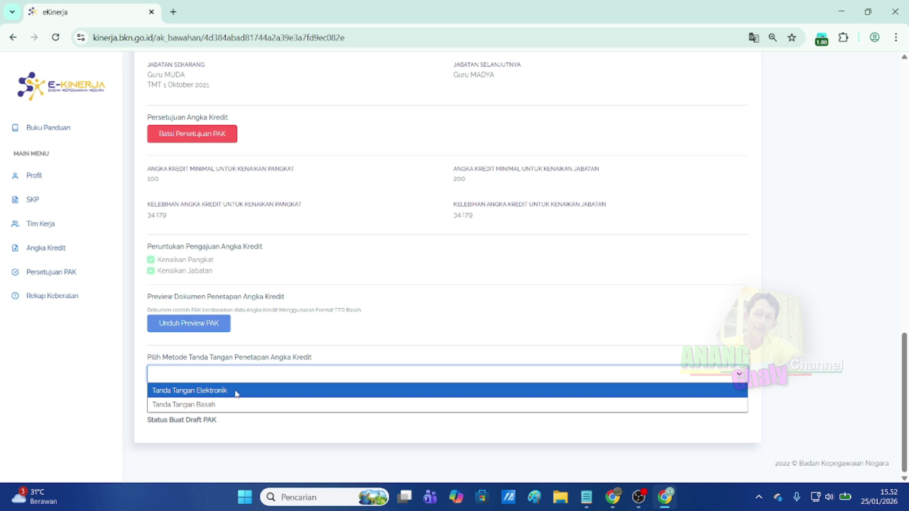
# Choose Tanda Tangan Elektronik, create the draft PAK, and start TTD Elektronik PAK.
pyautogui.click(236, 392)
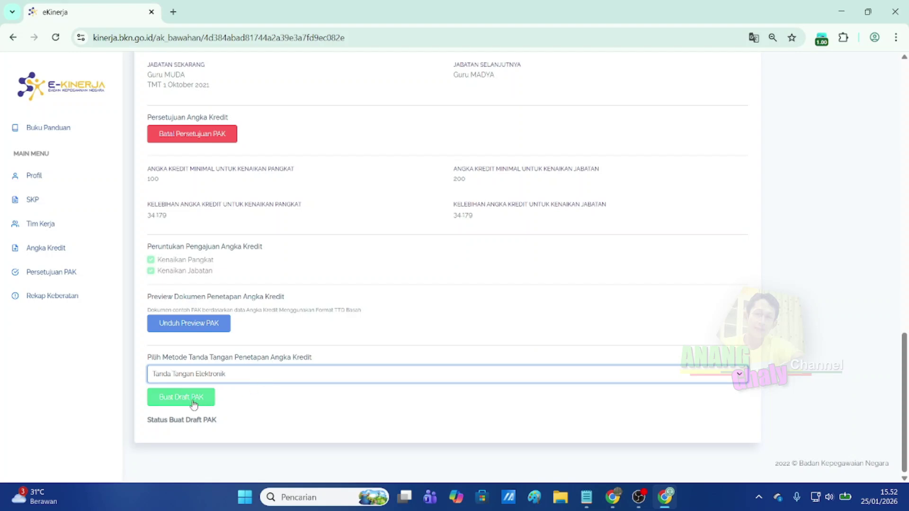
pyautogui.click(179, 401)
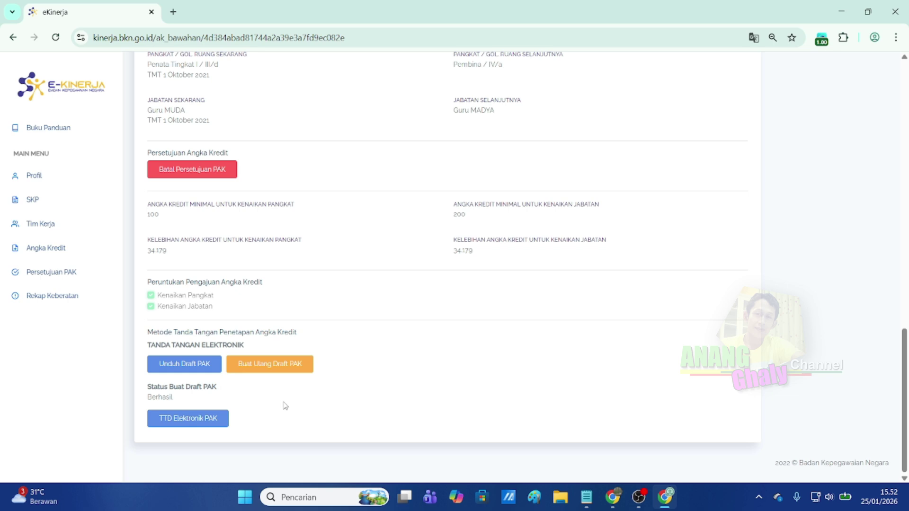
pyautogui.click(181, 425)
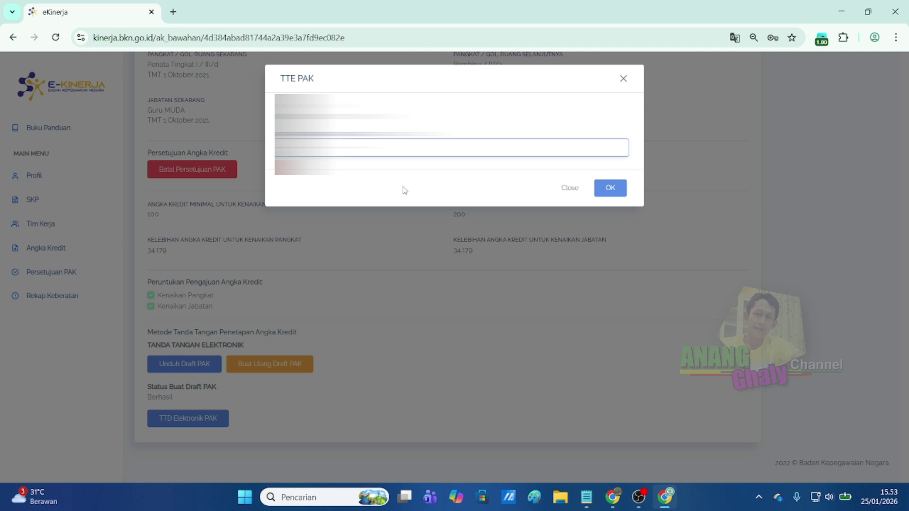
# Sign with the passphrase, decline saving the password, and open Unduh PAK TTD Elektronik.
pyautogui.click(610, 191)
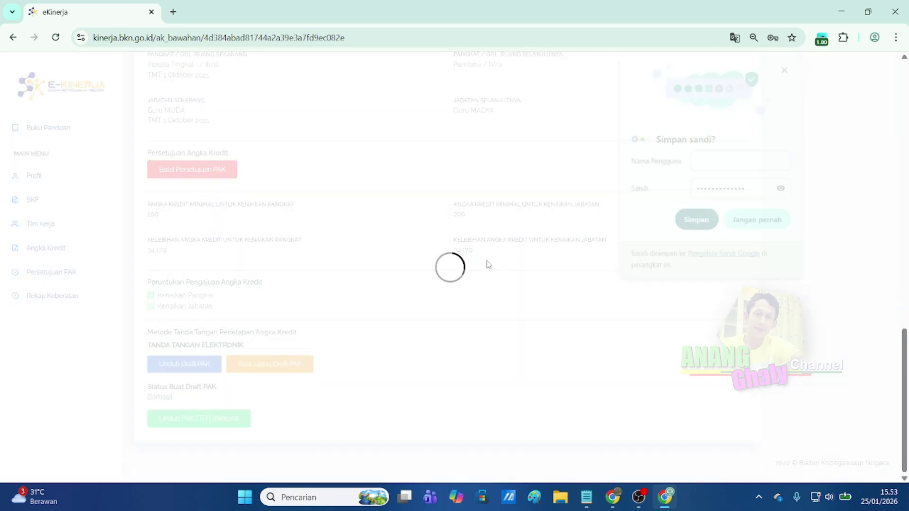
pyautogui.click(755, 223)
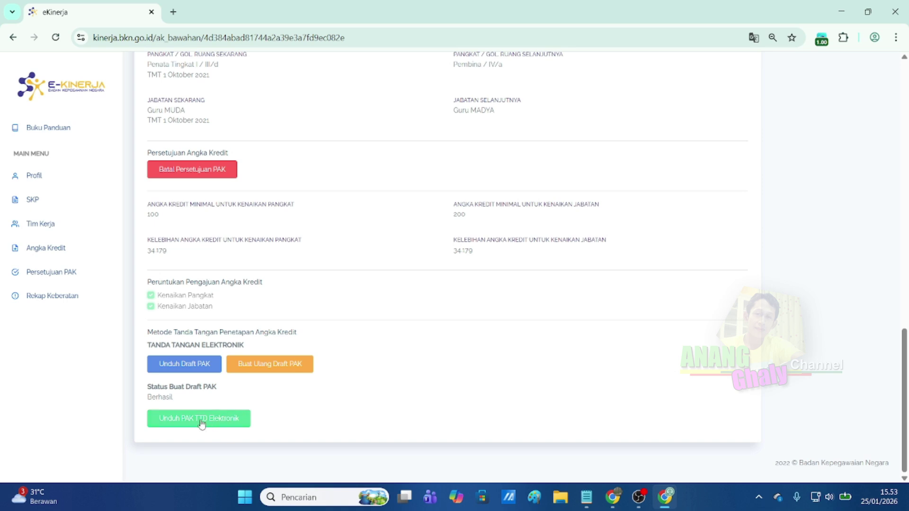
pyautogui.click(181, 427)
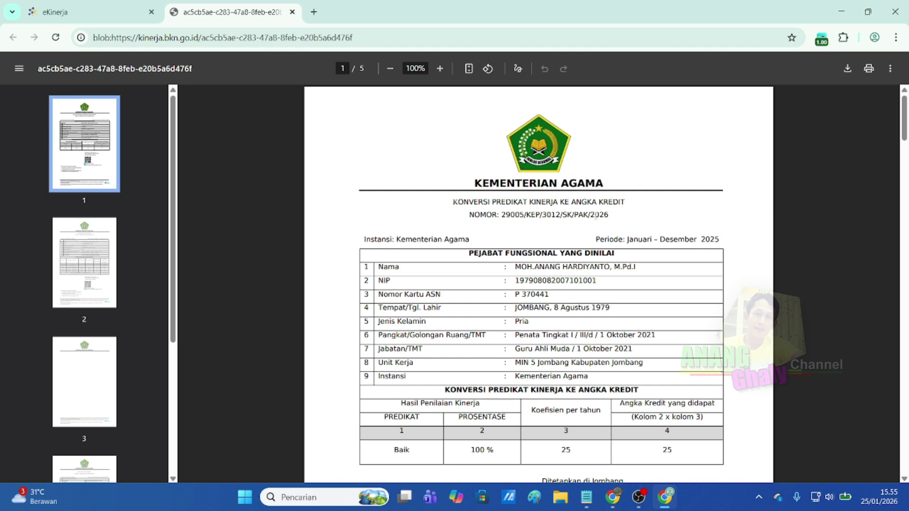
pyautogui.scroll(-6, 596, 237)
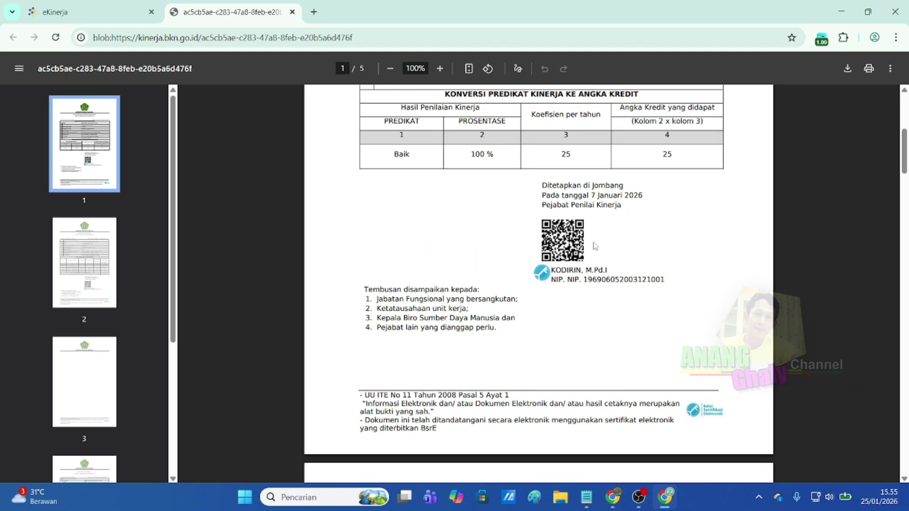
pyautogui.scroll(-10, 596, 246)
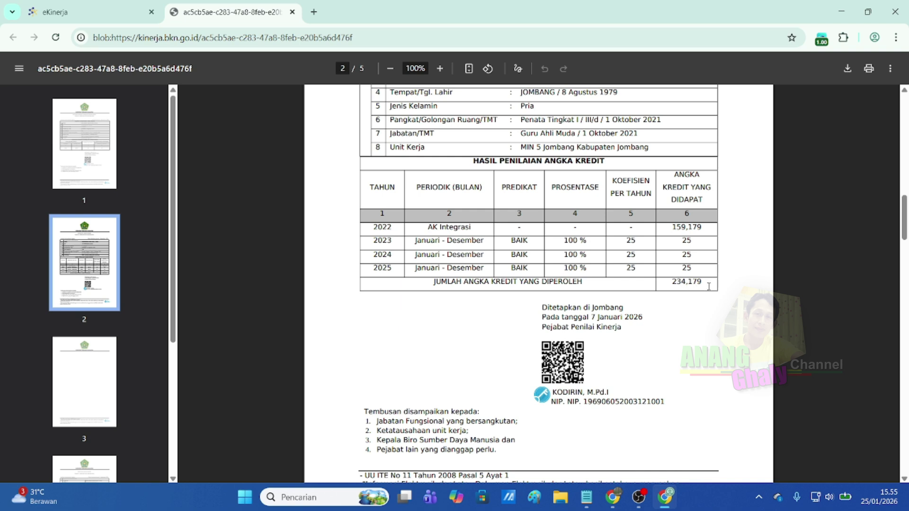
pyautogui.scroll(-9, 685, 284)
pyautogui.scroll(-20, 679, 288)
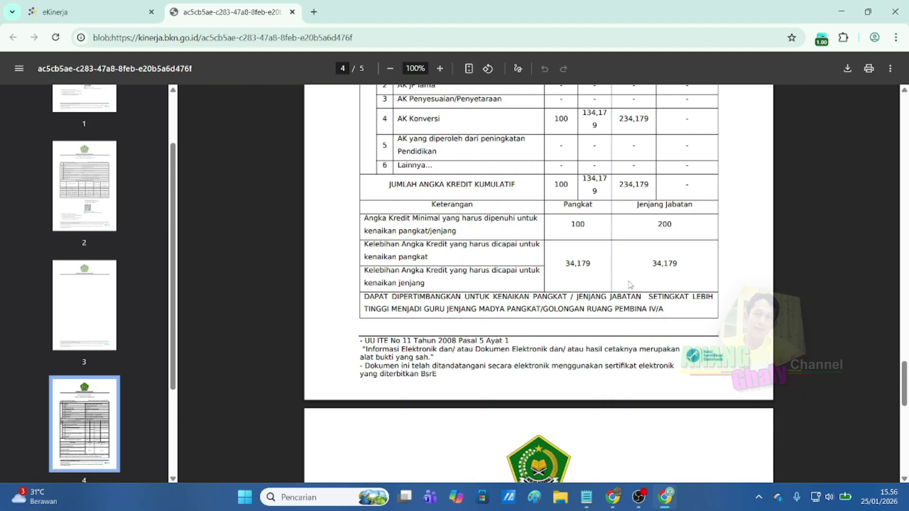
pyautogui.moveTo(619, 182); pyautogui.dragTo(653, 186)
pyautogui.click(667, 193)
pyautogui.moveTo(567, 263); pyautogui.dragTo(595, 262)
# Highlight and then clear the 34,179 excess credit figure in the signed PAK.
pyautogui.click(644, 271)
pyautogui.moveTo(654, 259)
pyautogui.mouseDown()
pyautogui.moveTo(678, 266)
pyautogui.moveTo(666, 267)
pyautogui.mouseUp()
pyautogui.click(678, 263)
# Close the signed PAK tab with Ctrl+W and switch to the employee's credit list window.
pyautogui.hotkey('ctrl', 'w')
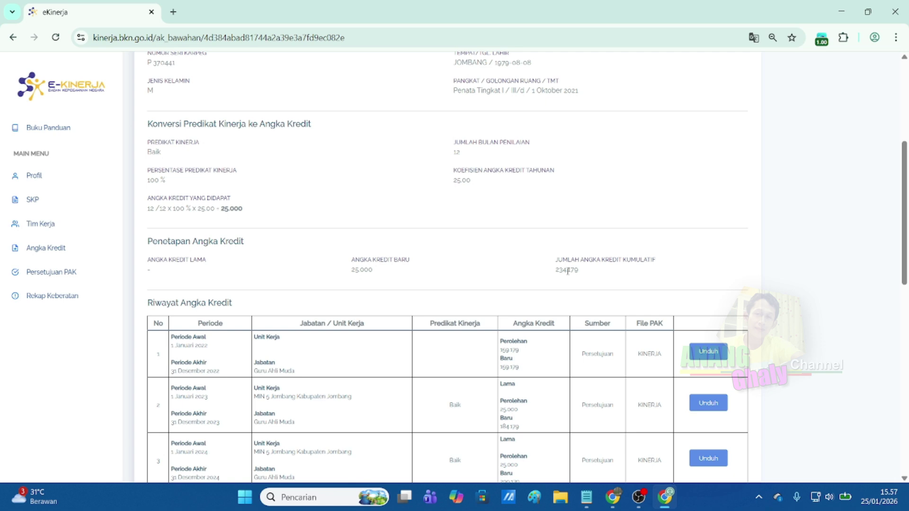
pyautogui.scroll(-5, 568, 271)
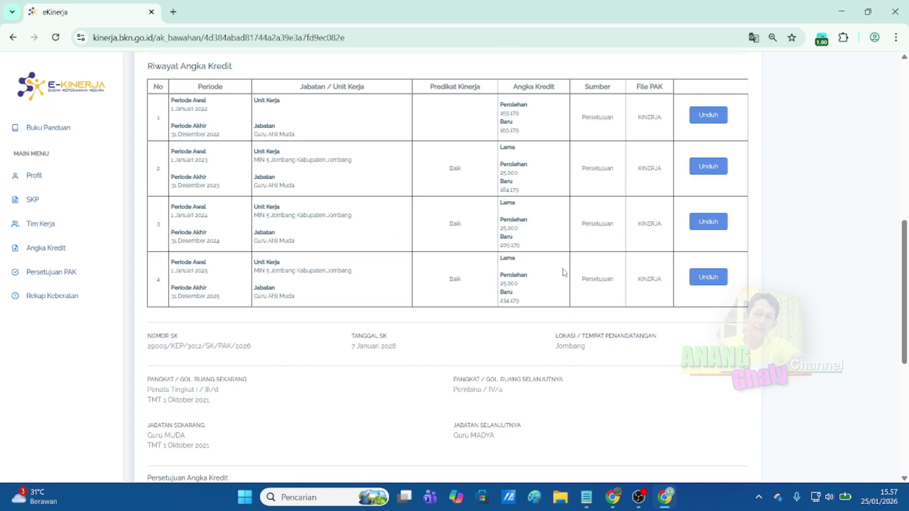
pyautogui.hotkey('alt', 'Tab')
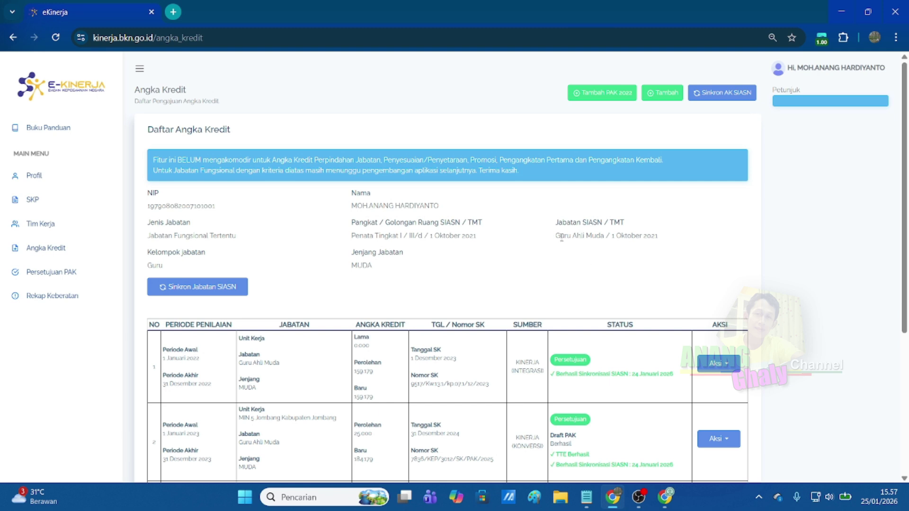
pyautogui.scroll(-5, 159, 244)
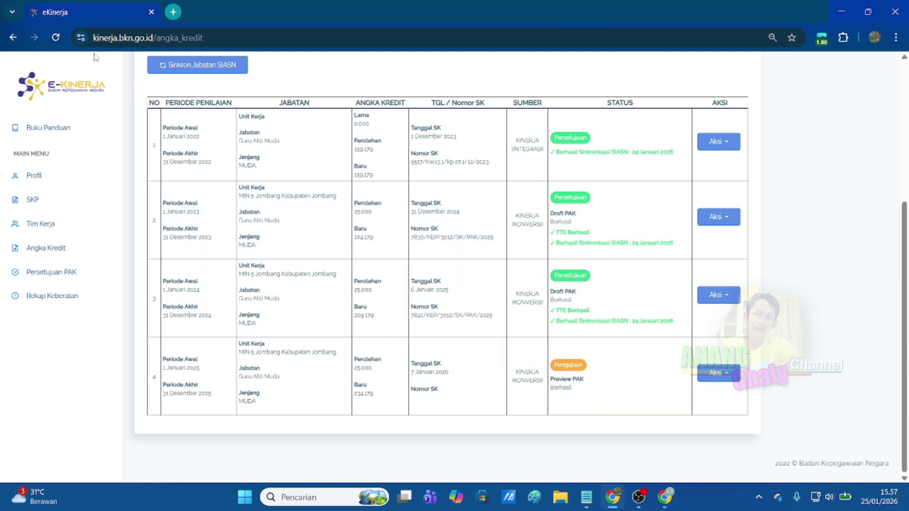
pyautogui.click(55, 37)
pyautogui.scroll(-5, 616, 381)
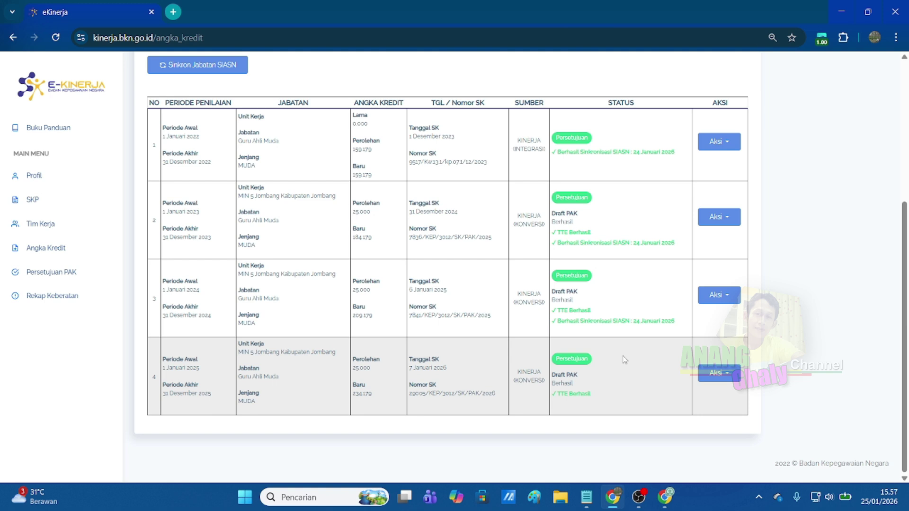
pyautogui.scroll(5, 625, 360)
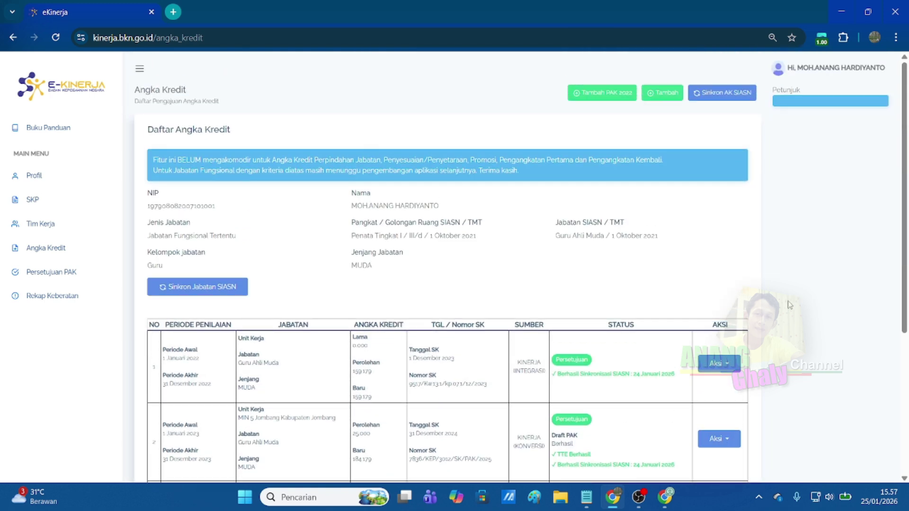
pyautogui.scroll(-5, 790, 304)
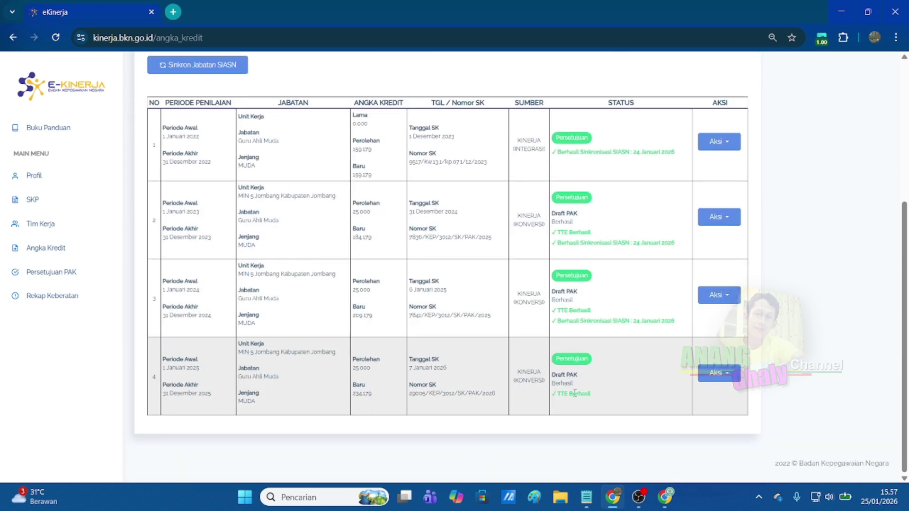
pyautogui.scroll(5, 794, 309)
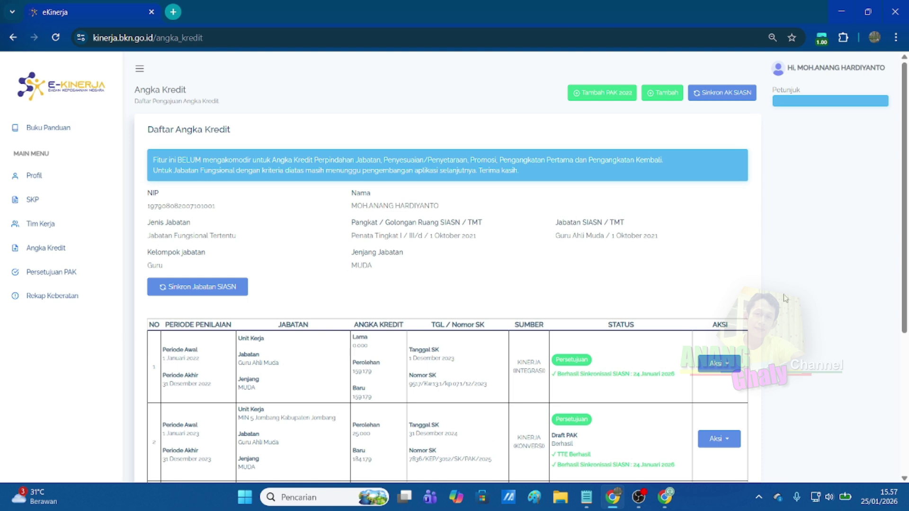
pyautogui.scroll(-1, 617, 265)
pyautogui.scroll(-2, 617, 264)
pyautogui.scroll(3, 700, 250)
pyautogui.scroll(-8, 582, 396)
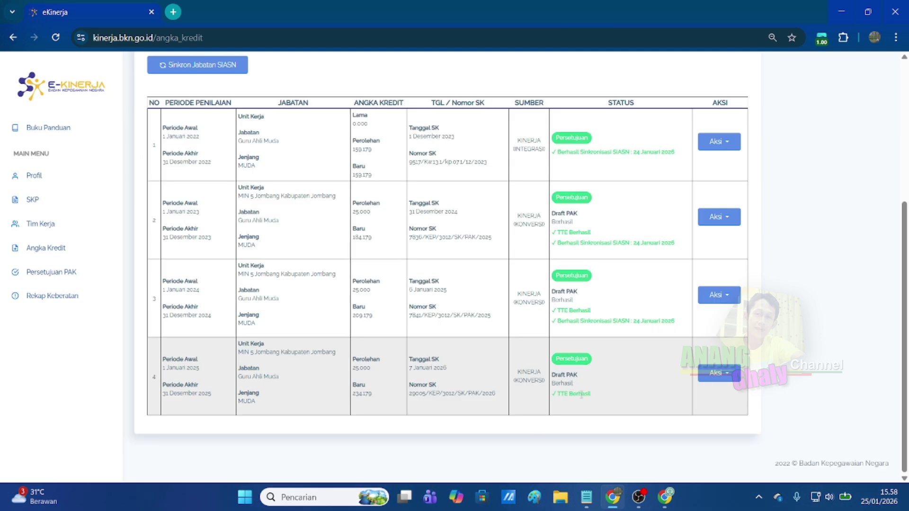
pyautogui.scroll(5, 674, 398)
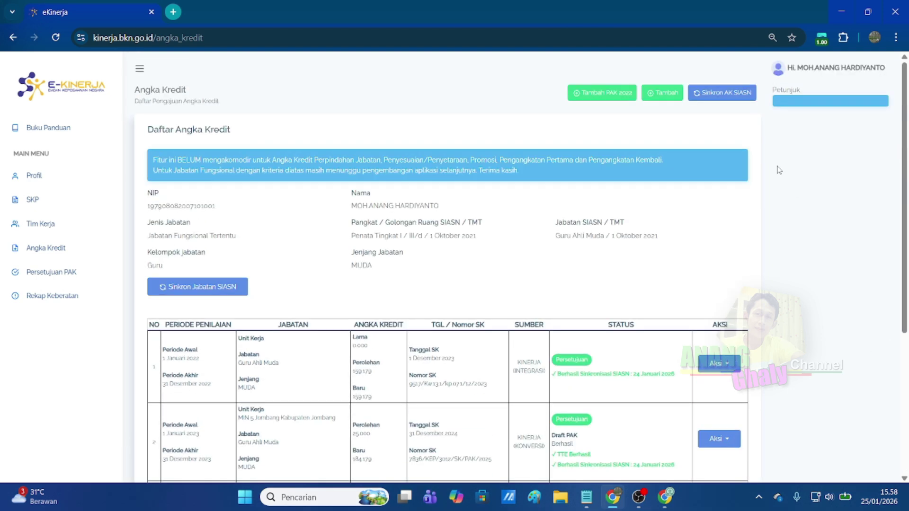
pyautogui.click(727, 94)
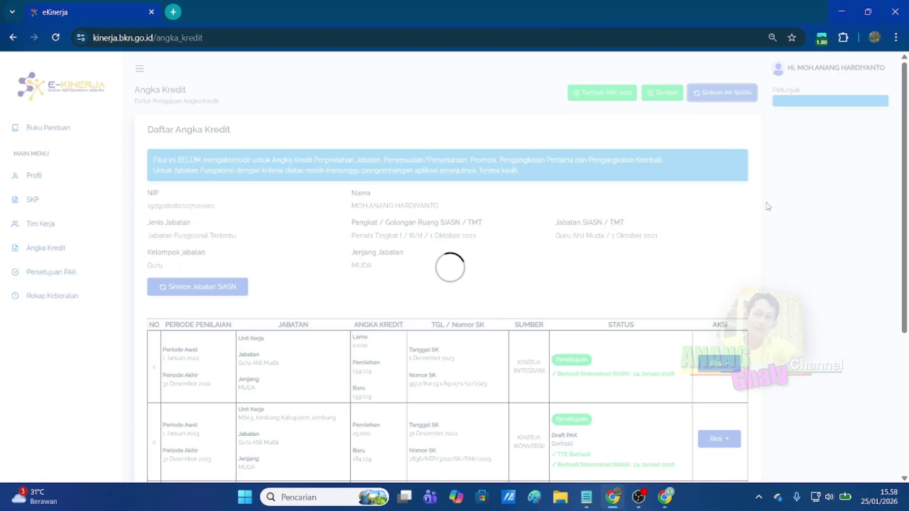
pyautogui.scroll(-5, 734, 256)
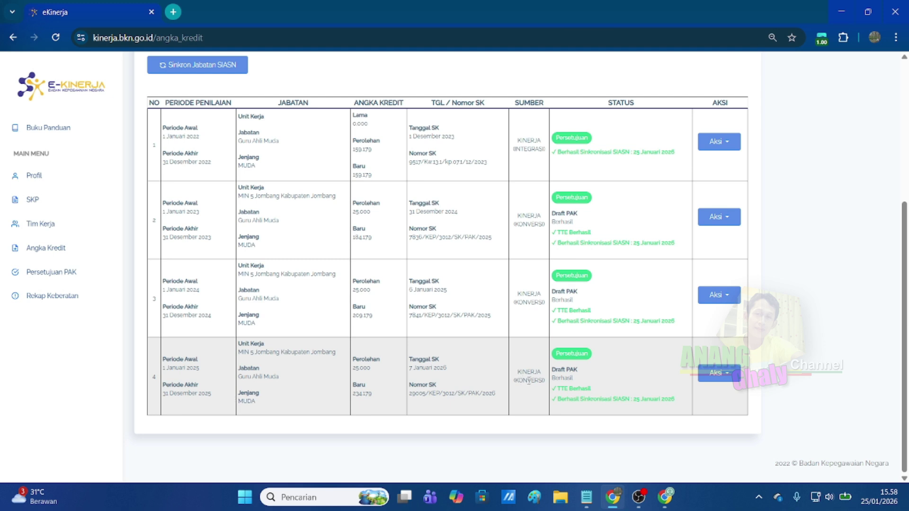
pyautogui.scroll(1, 749, 396)
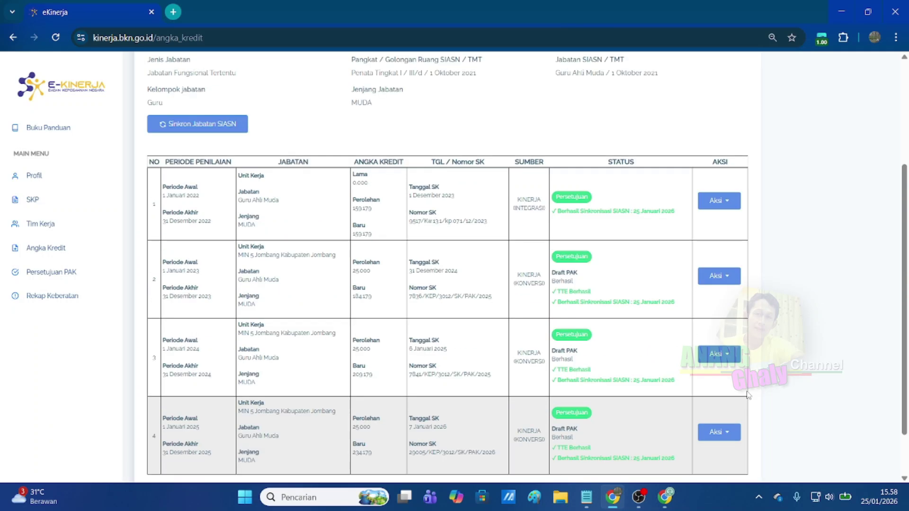
pyautogui.scroll(3, 748, 396)
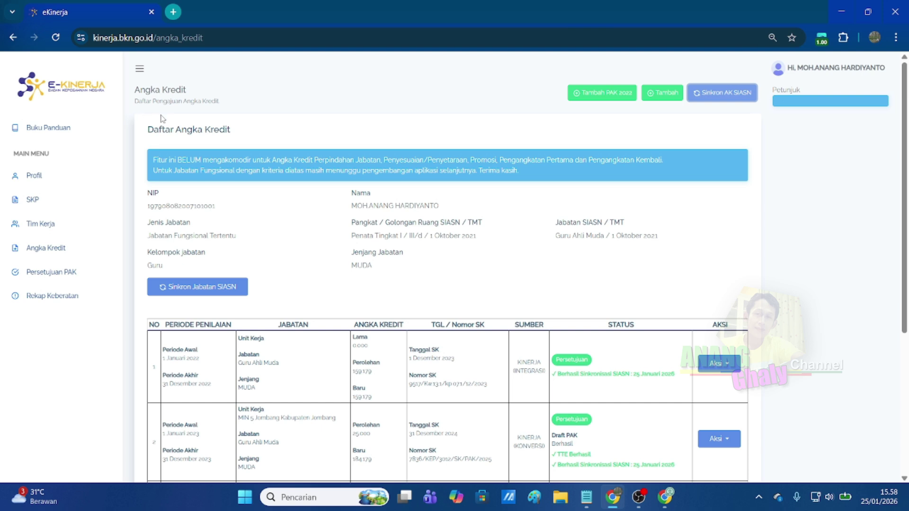
# From the ASN Digital portal, go to Layanan Individu ASN and launch MyASN.
pyautogui.click(78, 81)
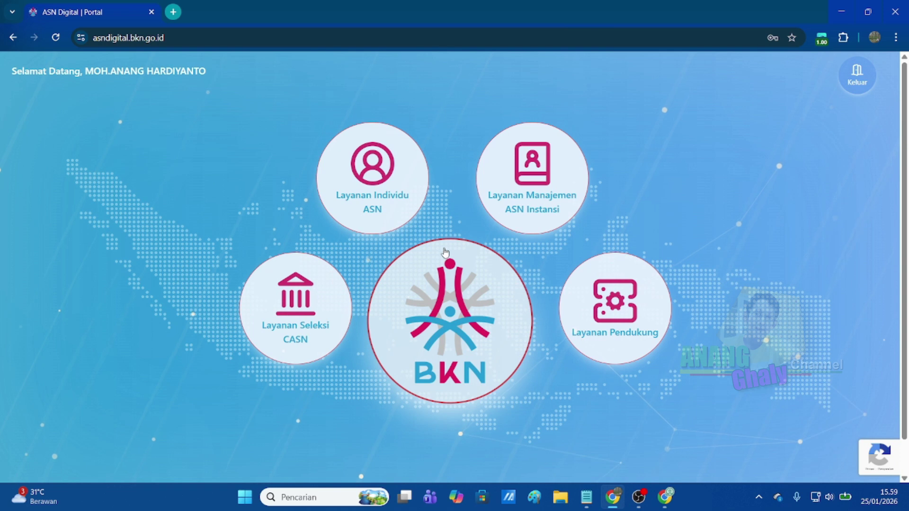
pyautogui.click(382, 210)
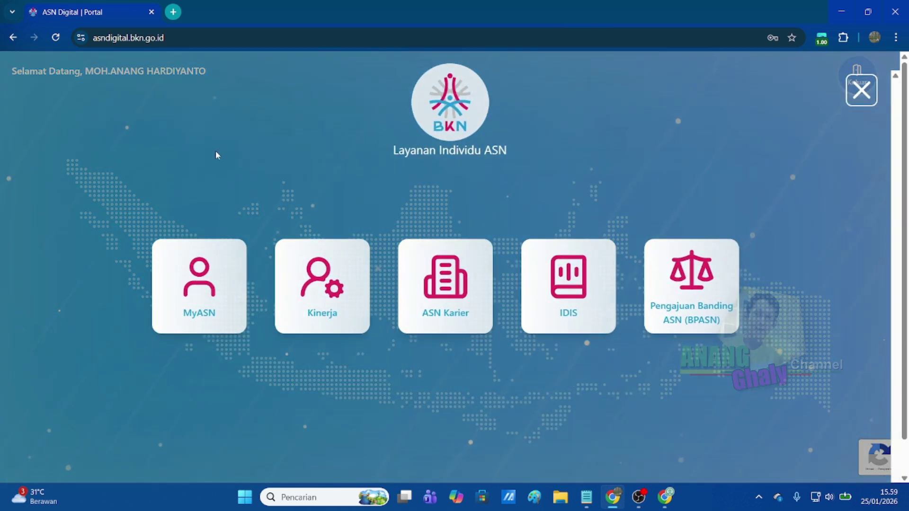
pyautogui.click(189, 291)
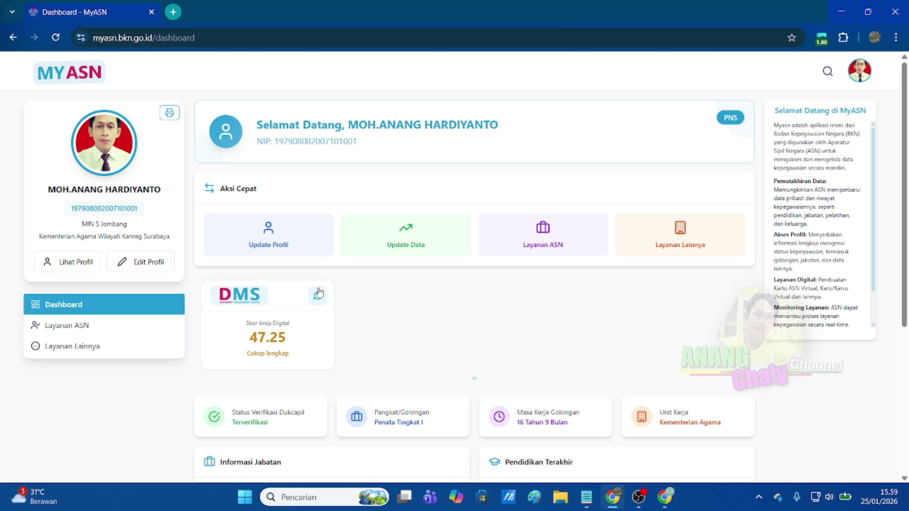
# Go to Layanan ASN > Update Data and open Riwayat Angka Kredit.
pyautogui.click(72, 332)
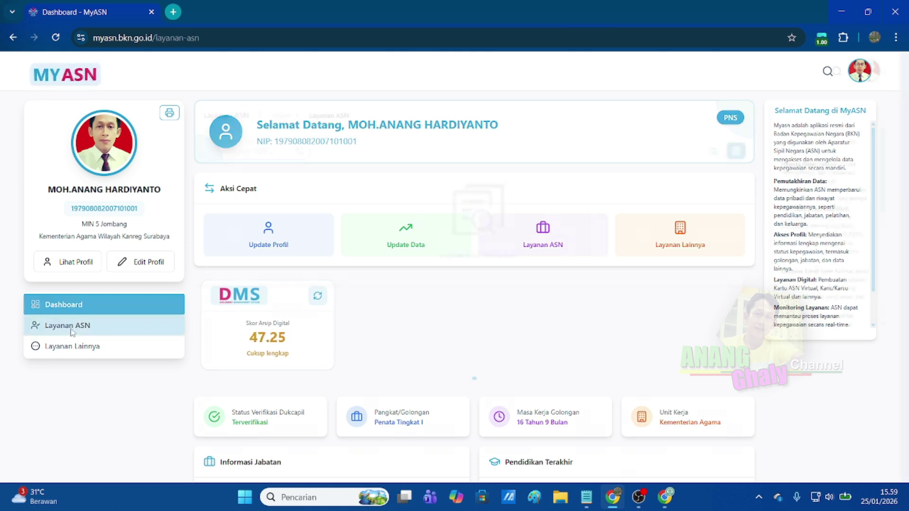
pyautogui.click(277, 218)
pyautogui.scroll(-3, 456, 270)
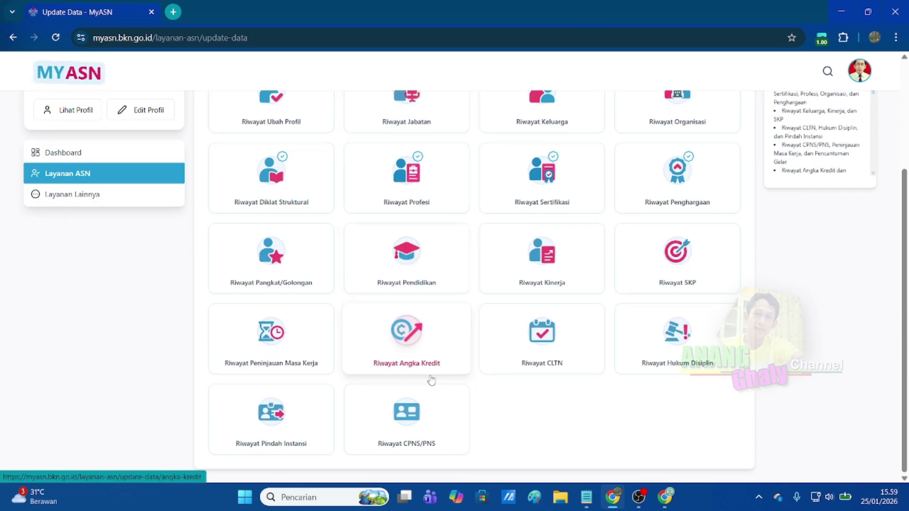
pyautogui.click(408, 336)
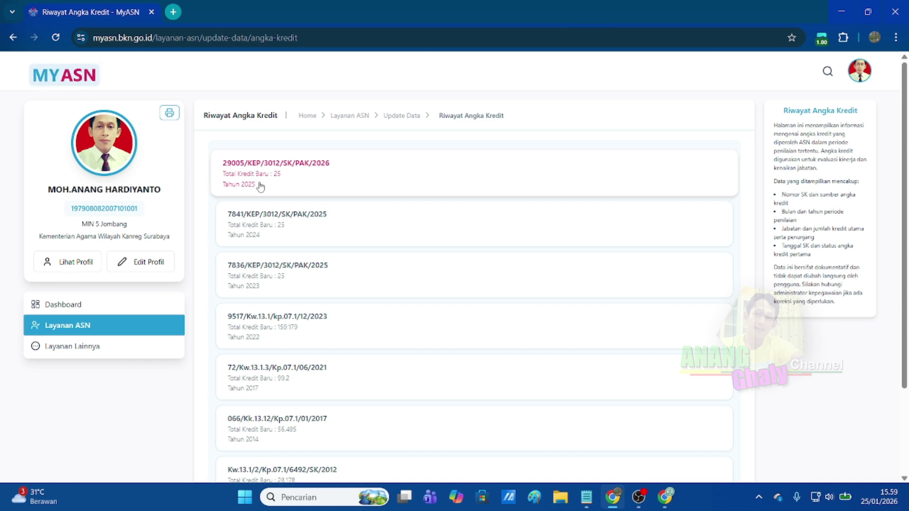
pyautogui.click(287, 179)
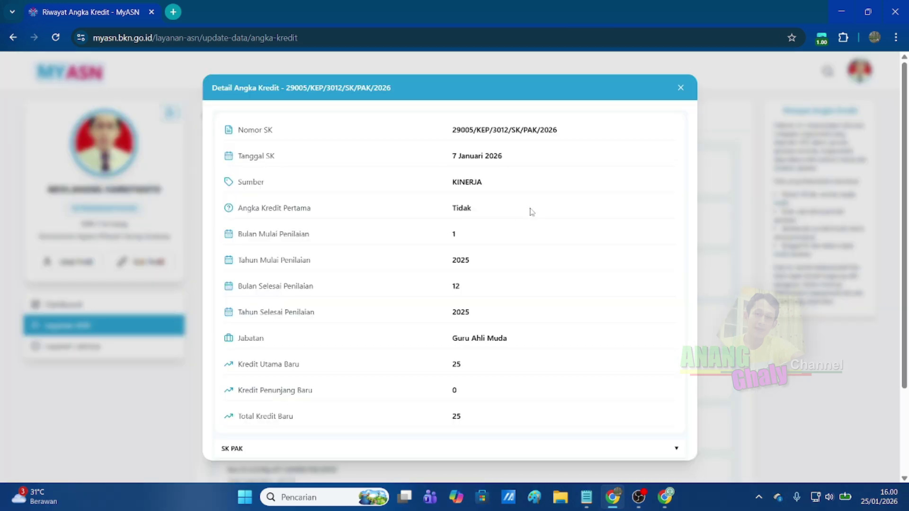
pyautogui.scroll(-2, 516, 208)
pyautogui.scroll(-1, 474, 277)
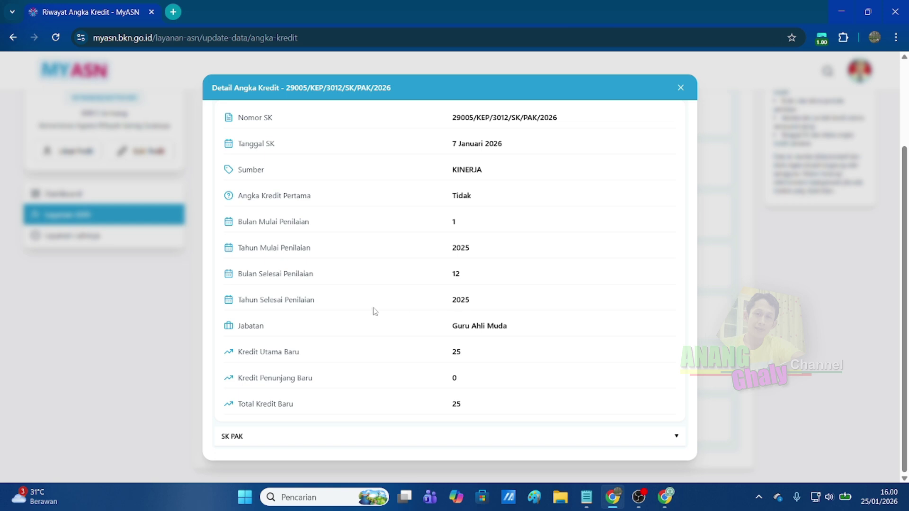
# Expand the attached SK PAK and scroll through the document.
pyautogui.click(275, 439)
pyautogui.scroll(-2, 360, 408)
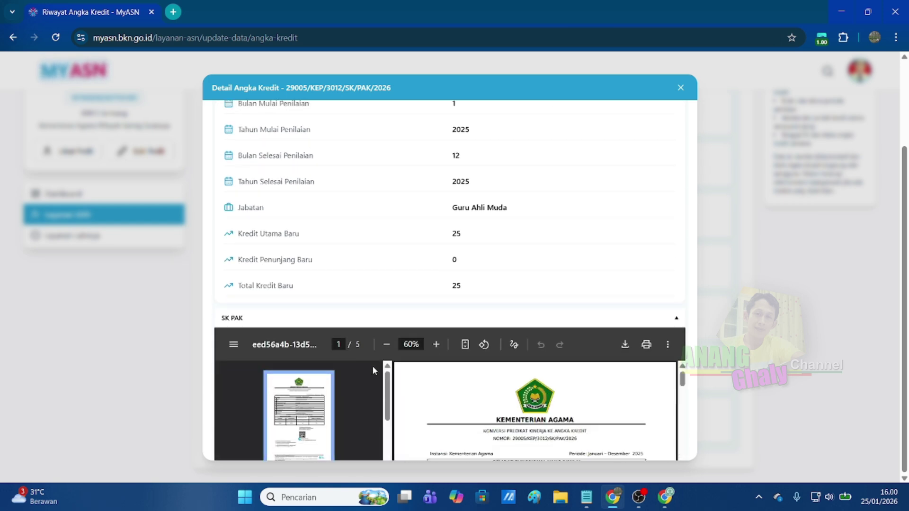
pyautogui.scroll(-2, 630, 352)
pyautogui.scroll(-6, 631, 353)
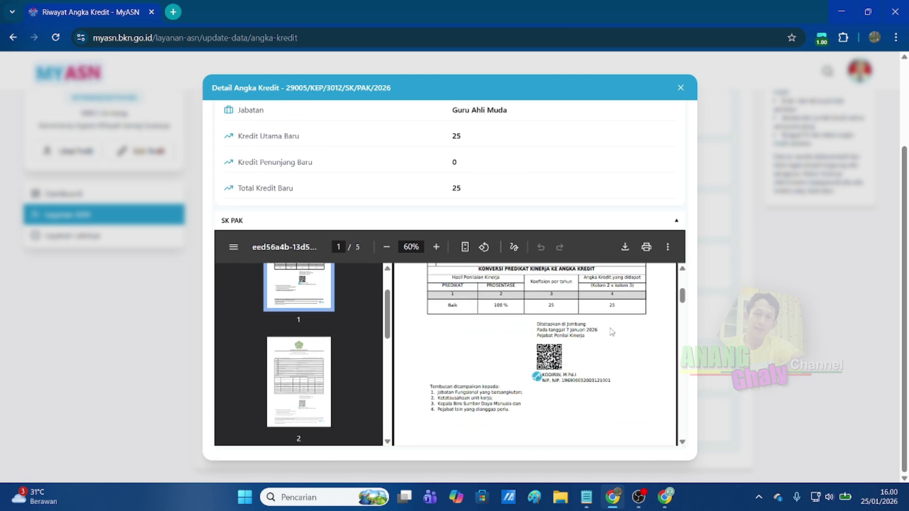
pyautogui.scroll(6, 644, 333)
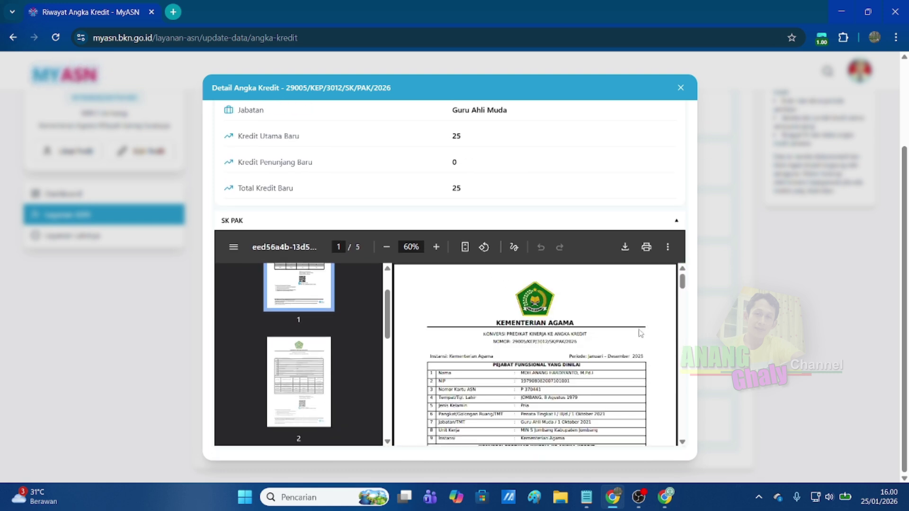
pyautogui.scroll(-3, 631, 334)
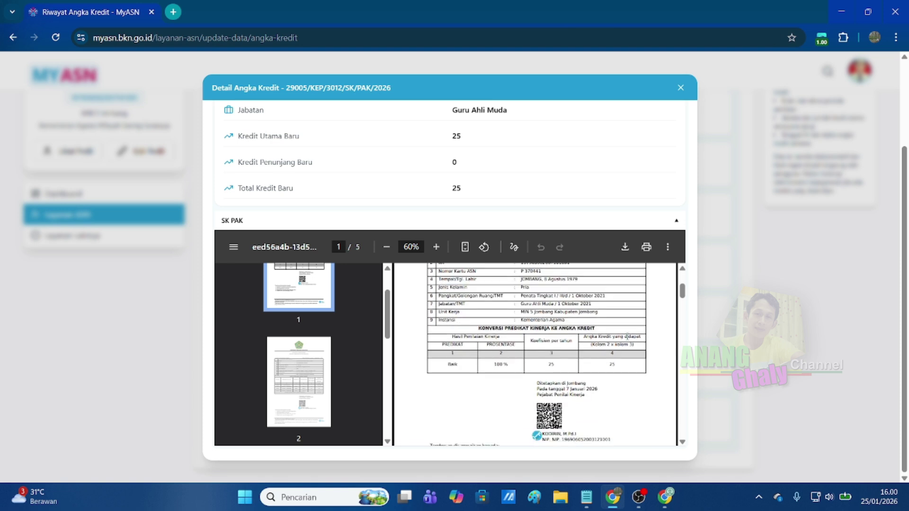
# Zoom in on the SK PAK page, toggle fit-to-page, and scroll through the PDF again.
pyautogui.click(436, 247)
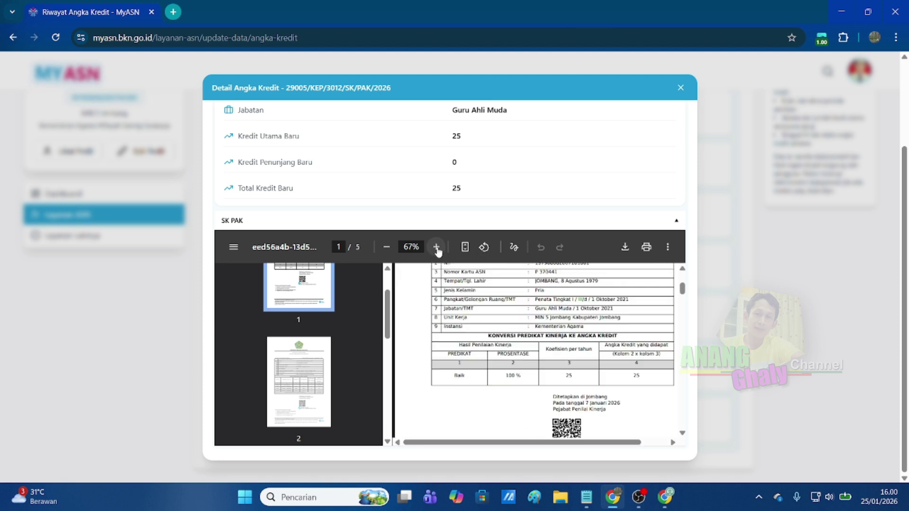
pyautogui.click(466, 248)
pyautogui.click(465, 247)
pyautogui.scroll(-3, 583, 320)
pyautogui.scroll(-4, 583, 320)
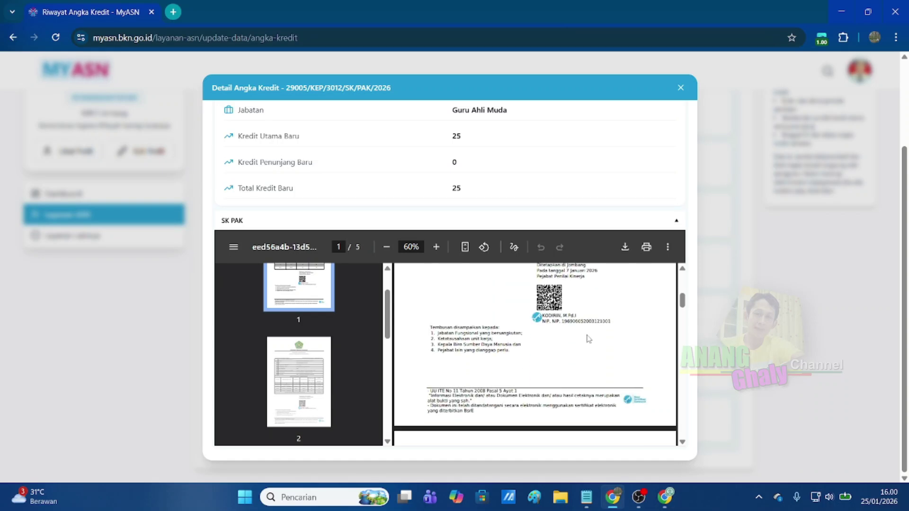
pyautogui.scroll(-10, 587, 342)
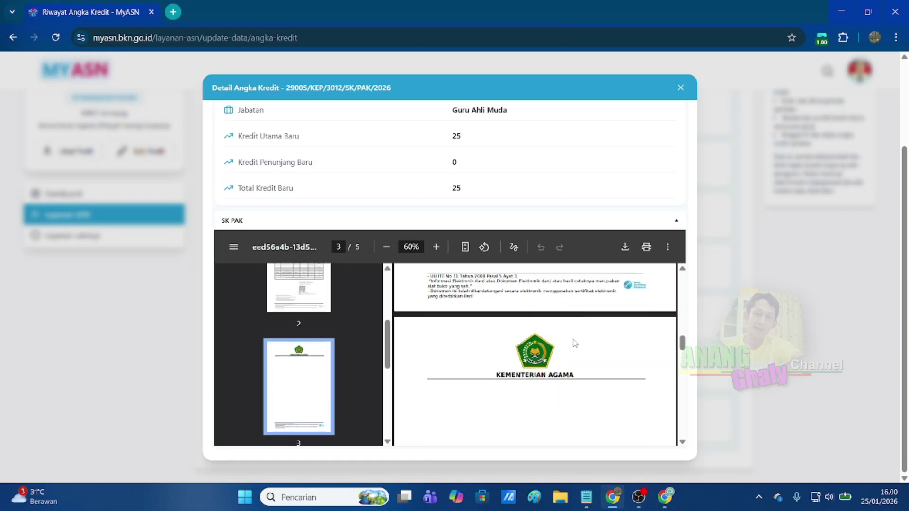
pyautogui.scroll(-10, 574, 345)
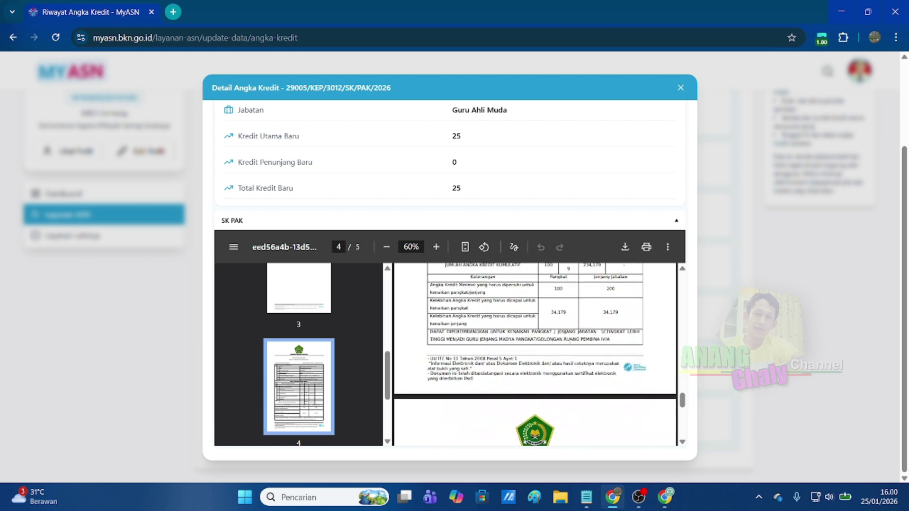
pyautogui.scroll(2, 570, 343)
pyautogui.scroll(3, 526, 167)
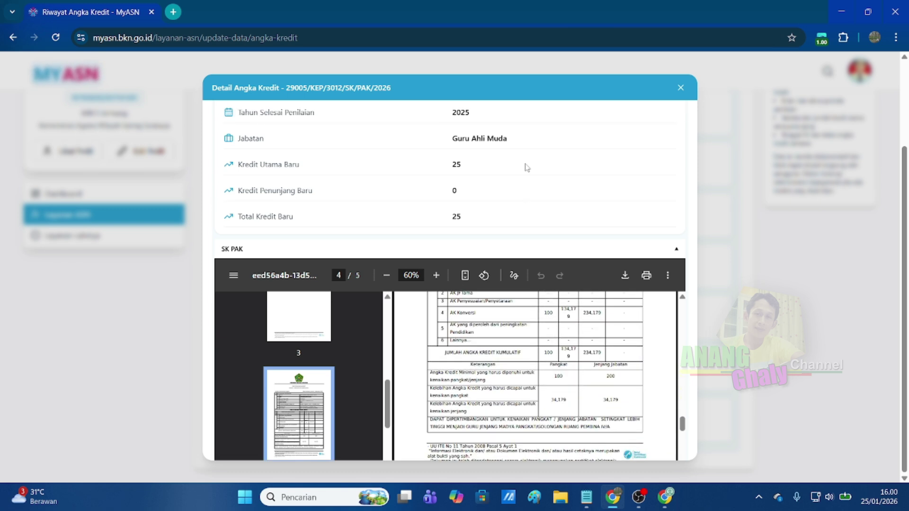
pyautogui.scroll(3, 545, 205)
pyautogui.scroll(-5, 568, 231)
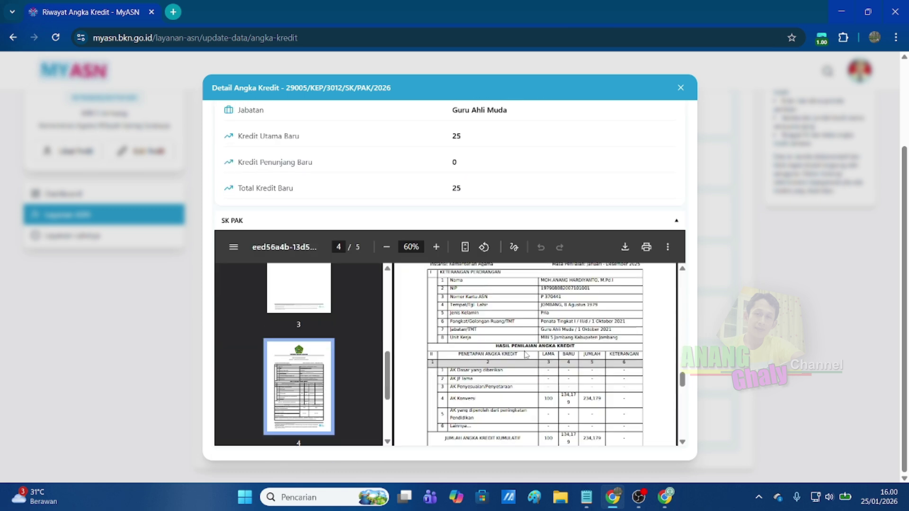
pyautogui.scroll(3, 530, 360)
pyautogui.scroll(10, 531, 361)
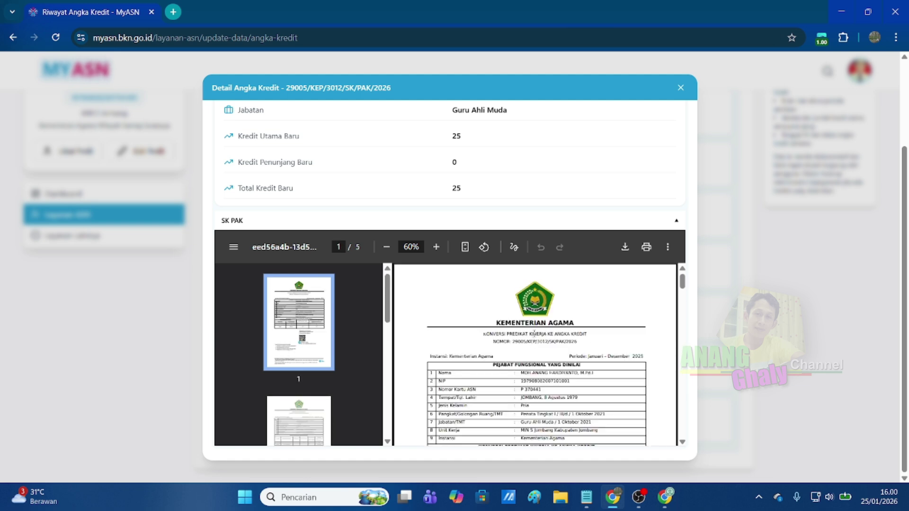
pyautogui.scroll(2, 534, 359)
pyautogui.scroll(4, 531, 255)
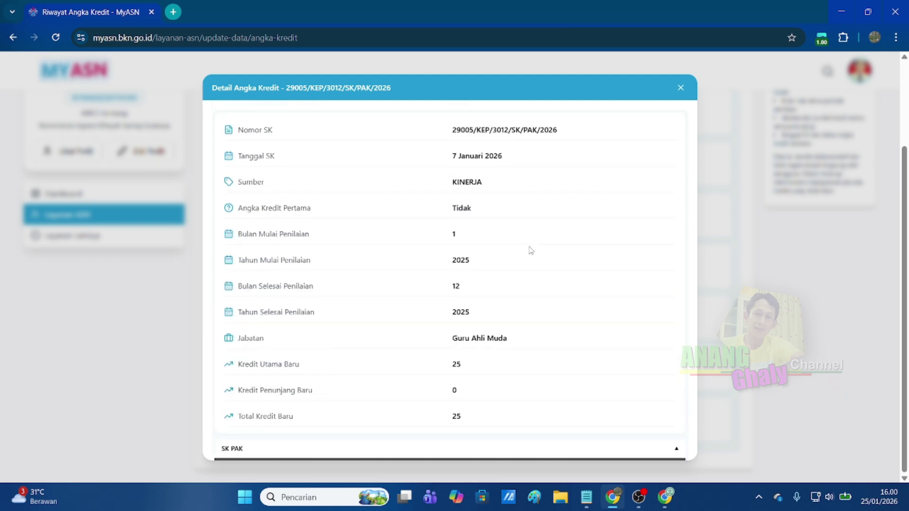
pyautogui.scroll(-5, 569, 441)
pyautogui.scroll(-8, 569, 426)
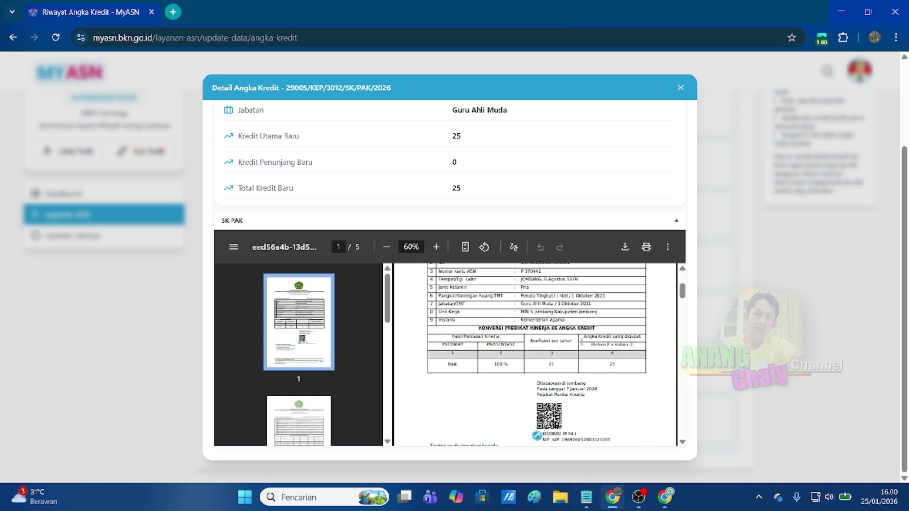
pyautogui.scroll(-2, 535, 331)
pyautogui.scroll(5, 605, 232)
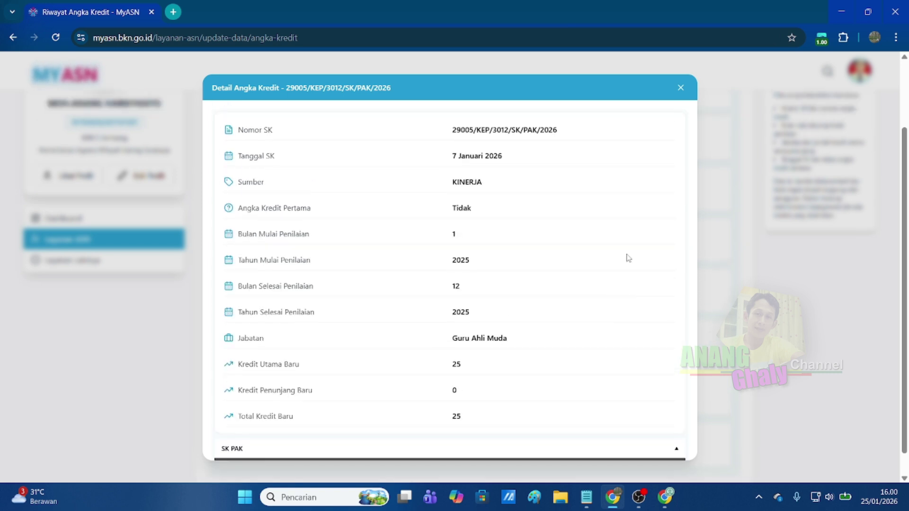
# Close the Detail Angka Kredit dialog to return to the Riwayat Angka Kredit list.
pyautogui.click(681, 88)
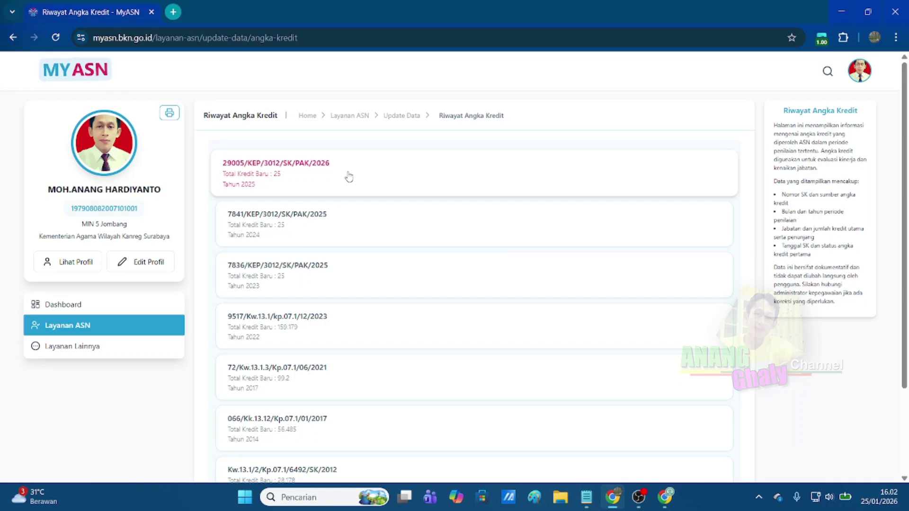
# Go from the Dashboard through Layanan ASN to the Indeks Profesionalitas ASN page, showing score 90.
pyautogui.click(85, 306)
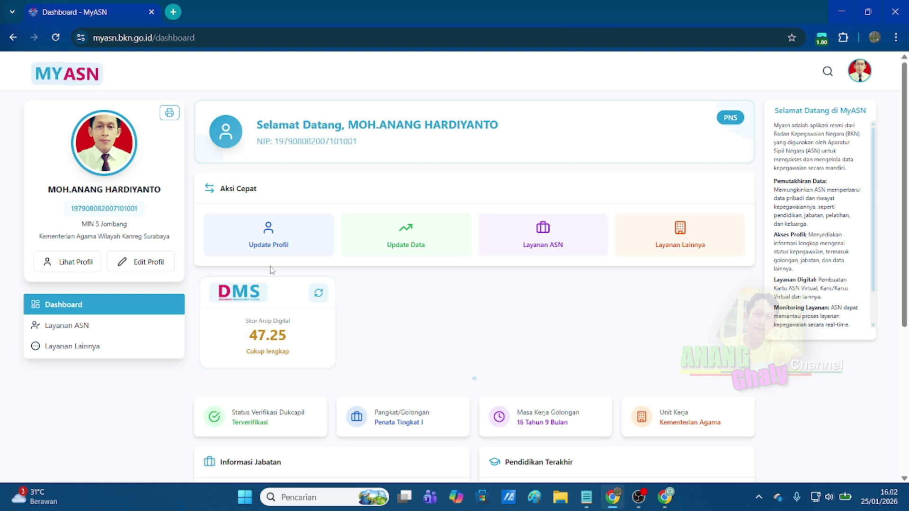
pyautogui.click(269, 237)
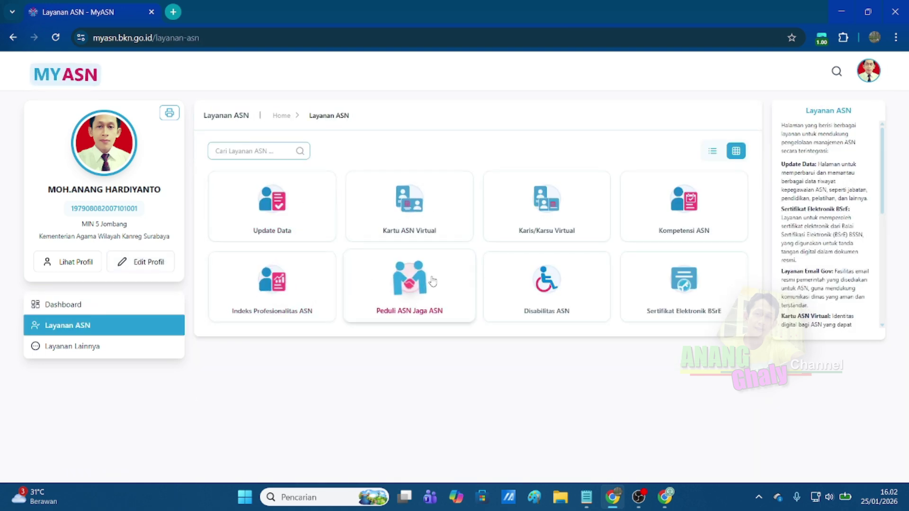
pyautogui.click(255, 290)
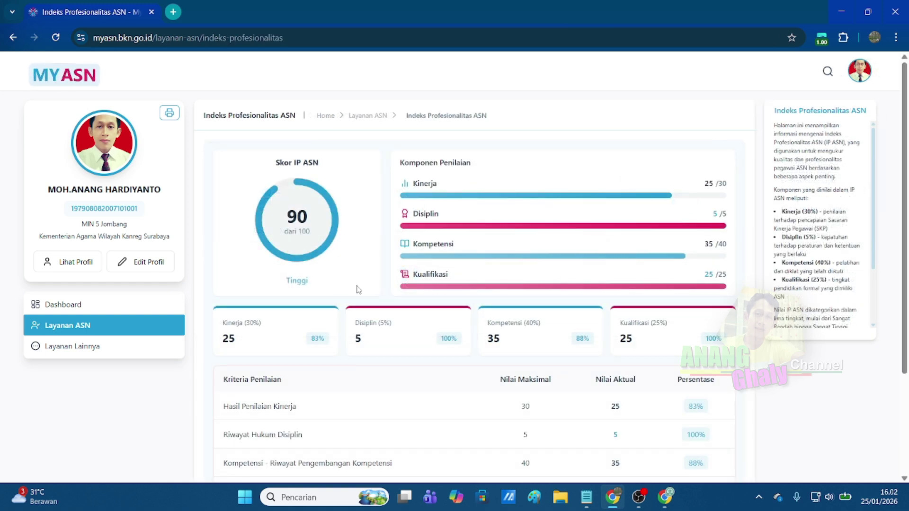